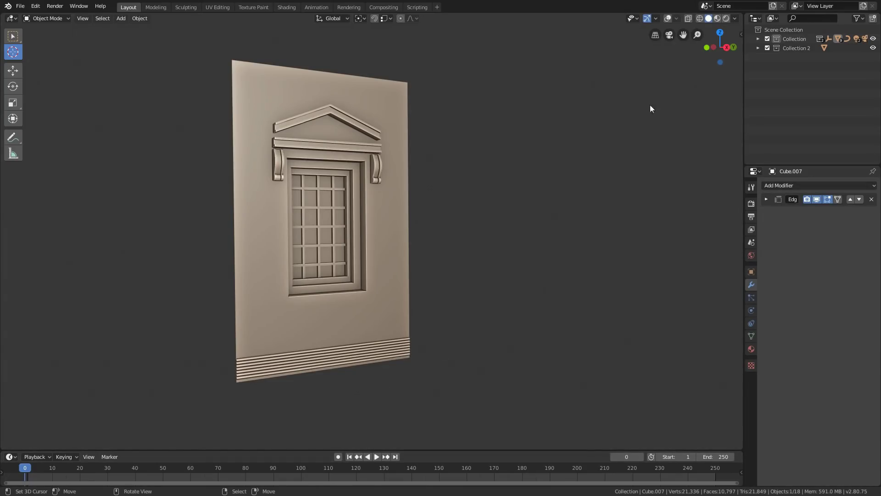
Switch the viewport to LookDev shading and add an Array modifier to the window wall.
{"action": "left_click", "coordinate": [717, 21]}
{"action": "middle_click_drag", "start_coordinate": [524, 244], "coordinate": [417, 270]}
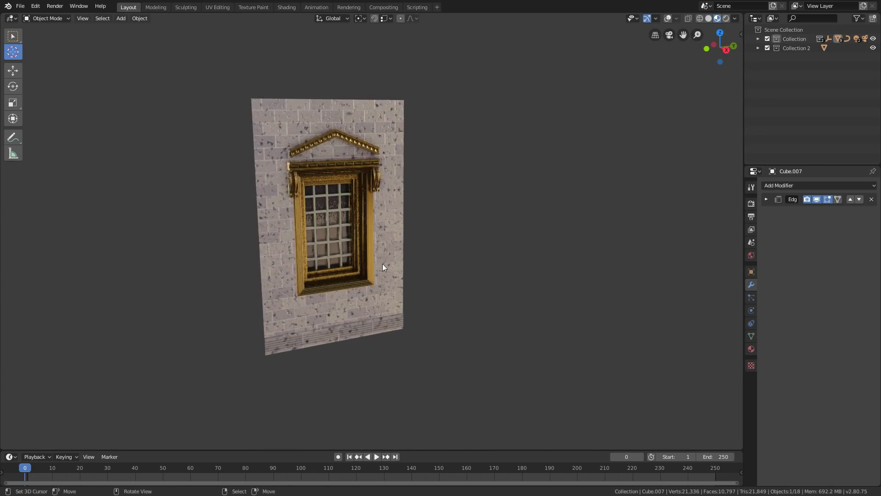
{"action": "left_click", "coordinate": [792, 187]}
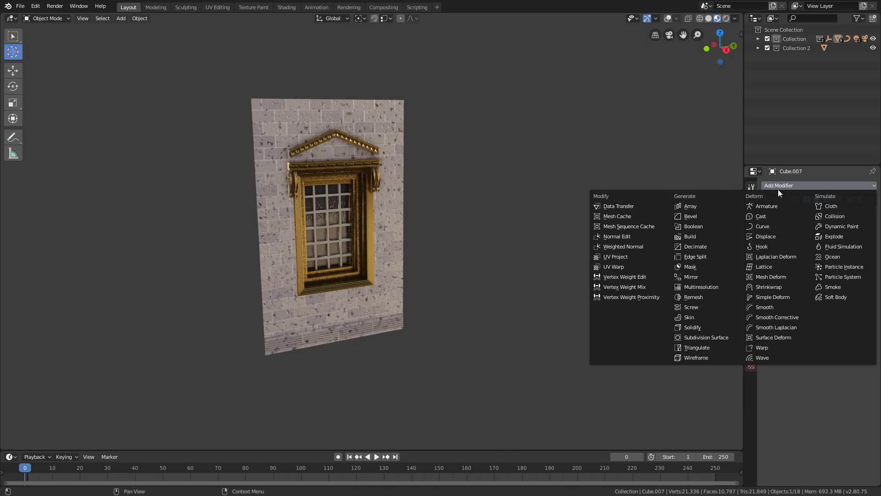
{"action": "left_click", "coordinate": [703, 204]}
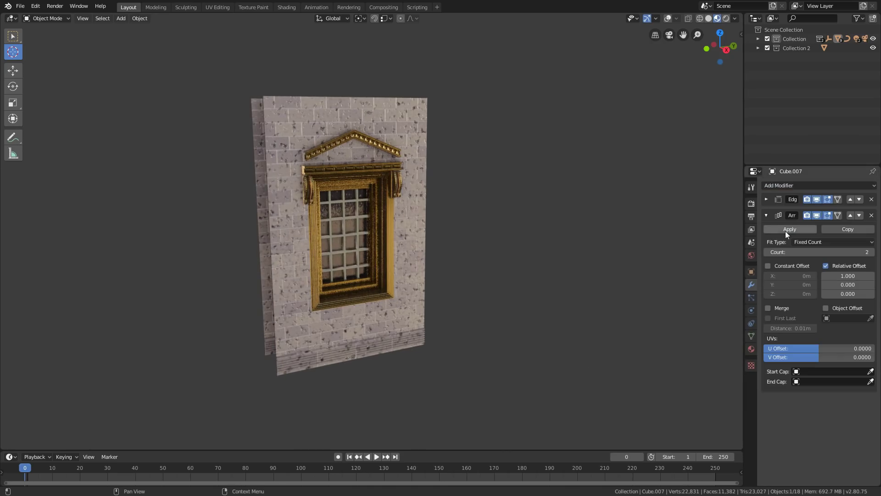
Keep the array's fit type at Fixed Count and set its count to 4.
{"action": "left_click", "coordinate": [829, 244]}
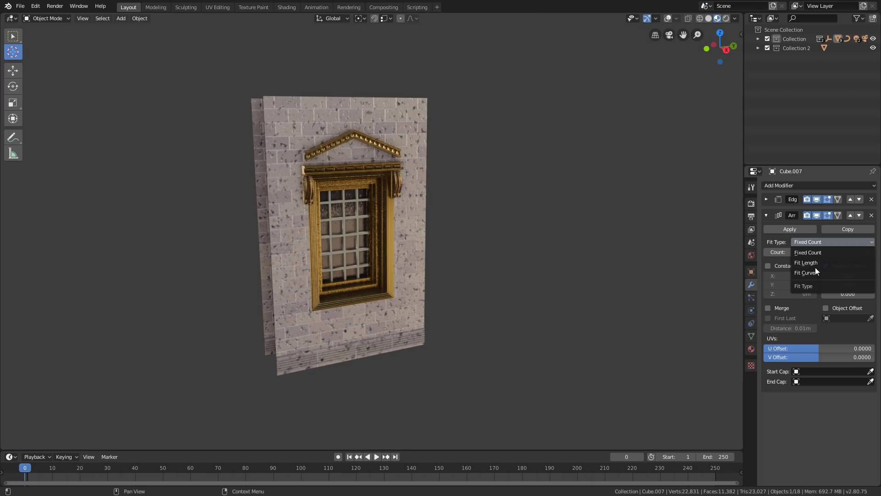
{"action": "left_click", "coordinate": [814, 253]}
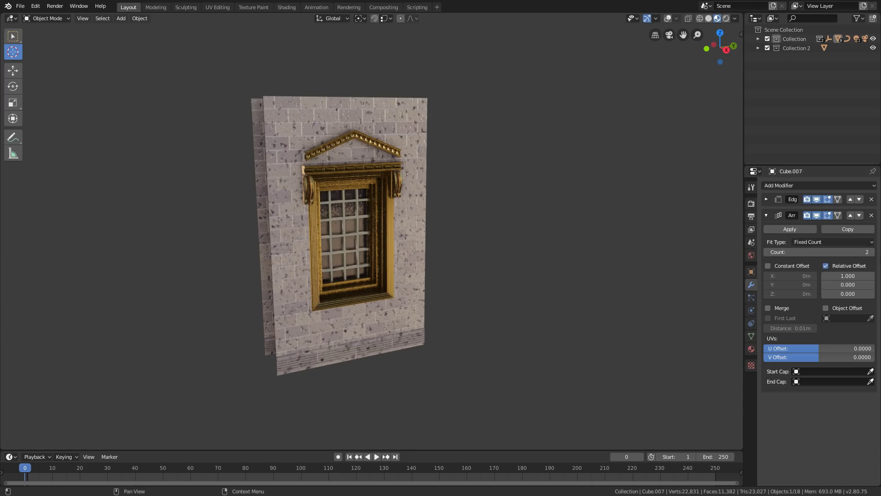
{"action": "left_click", "coordinate": [872, 253]}
{"action": "left_click", "coordinate": [872, 253]}
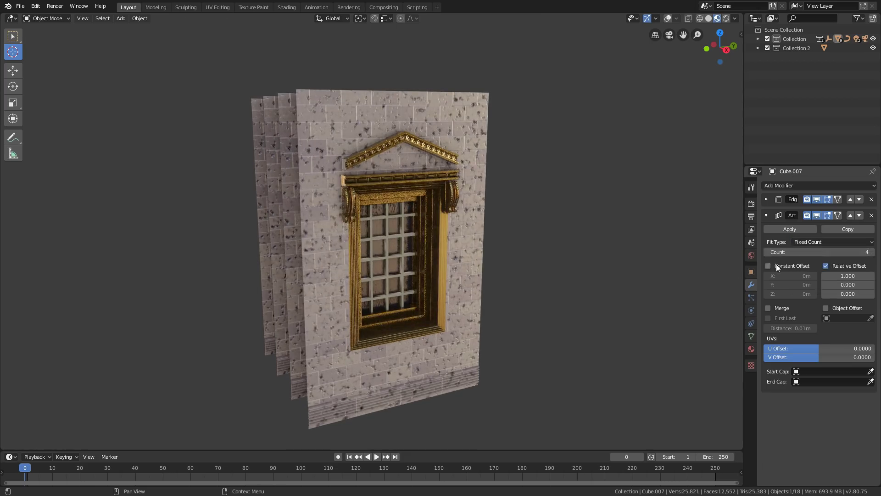
{"action": "middle_click_drag", "start_coordinate": [545, 285], "coordinate": [596, 271]}
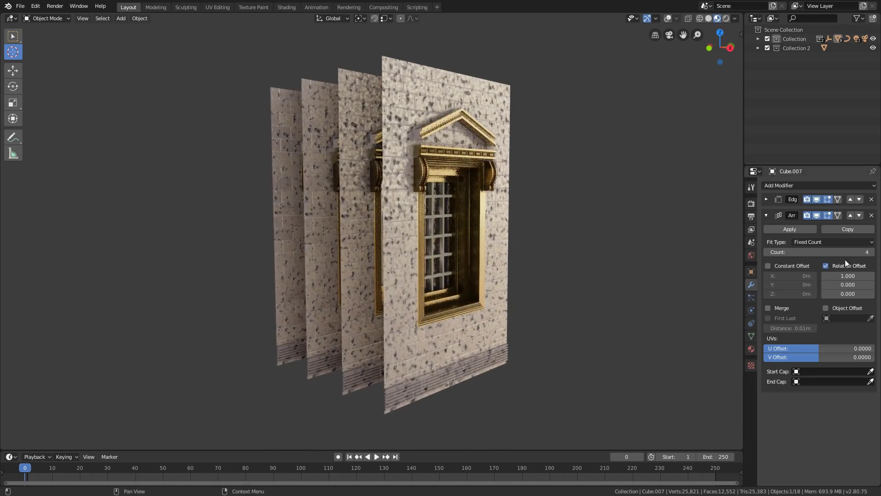
Try the Fit Length and Fit Curve fit types on the array and return it to Fixed Count.
{"action": "left_click", "coordinate": [839, 243]}
{"action": "left_click", "coordinate": [824, 258]}
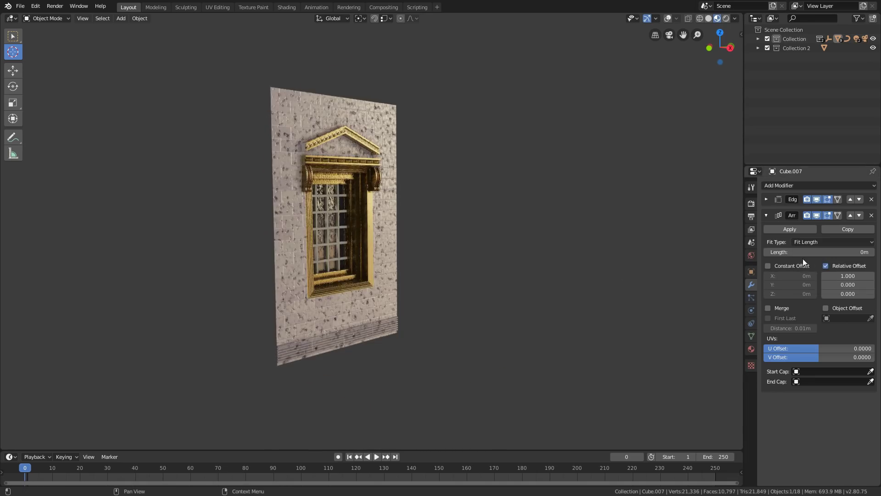
{"action": "left_click_drag", "start_coordinate": [804, 252], "coordinate": [832, 259]}
{"action": "left_click", "coordinate": [828, 242]}
{"action": "left_click", "coordinate": [812, 274]}
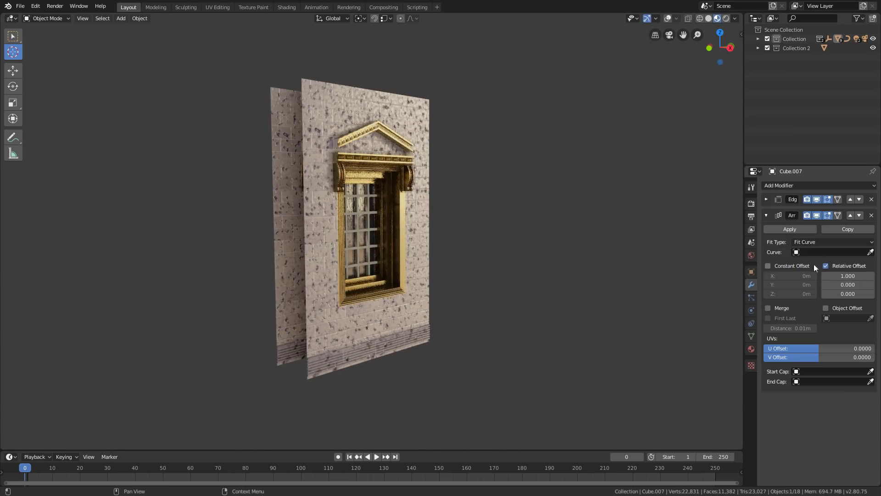
{"action": "left_click", "coordinate": [828, 244]}
{"action": "left_click", "coordinate": [821, 250]}
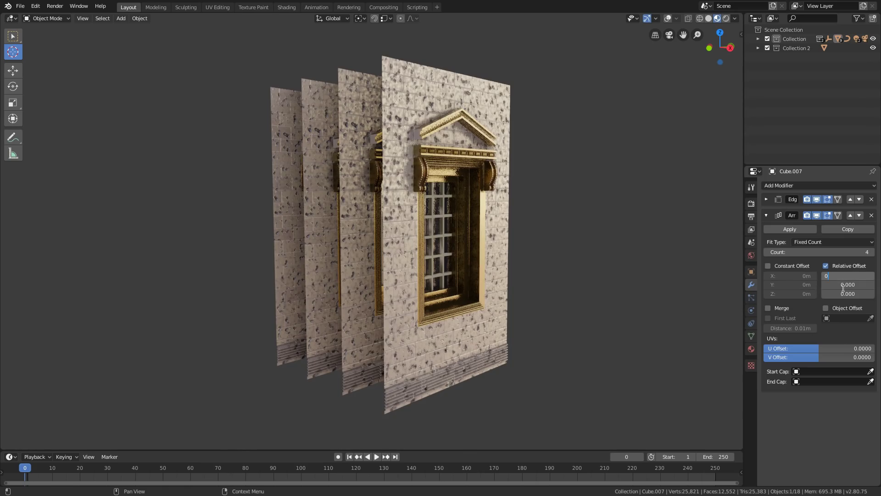
Set the array's relative offset to 0 on X and 1 on Y so the window walls line up side by side.
{"action": "key", "text": "Return"}
{"action": "left_click", "coordinate": [844, 287]}
{"action": "type", "text": "1"}
{"action": "key", "text": "Return"}
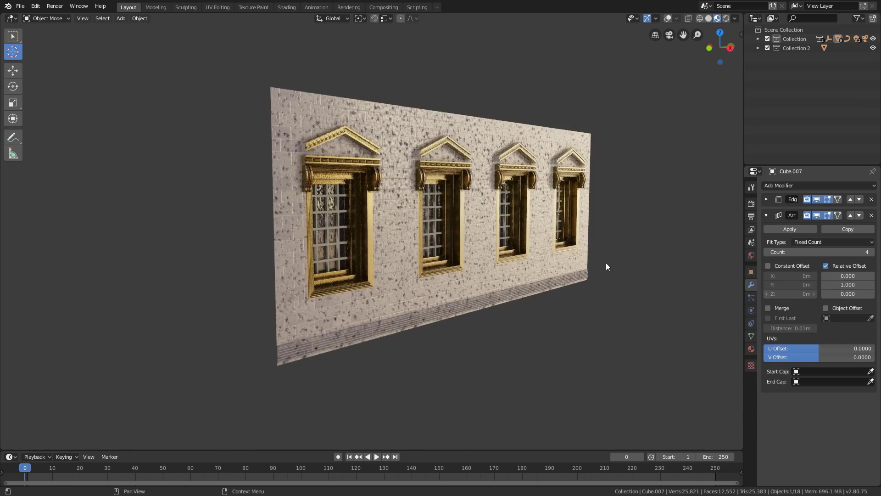
Try a relative offset of 0 on Y and 1 on Z, and restore the offset to 1 on Y and 0 on Z.
{"action": "scroll", "coordinate": [622, 269], "scroll_direction": "down", "scroll_amount": 2}
{"action": "middle_click_drag", "start_coordinate": [626, 270], "coordinate": [569, 271]}
{"action": "mouse_move", "coordinate": [844, 288]}
{"action": "left_mouse_down"}
{"action": "mouse_move", "coordinate": [870, 288]}
{"action": "mouse_move", "coordinate": [821, 293]}
{"action": "mouse_move", "coordinate": [844, 292]}
{"action": "left_mouse_up"}
{"action": "left_click", "coordinate": [850, 286]}
{"action": "type", "text": "0"}
{"action": "key", "text": "Return"}
{"action": "left_click", "coordinate": [844, 293]}
{"action": "type", "text": "1"}
{"action": "key", "text": "Return"}
{"action": "key", "text": "Return"}
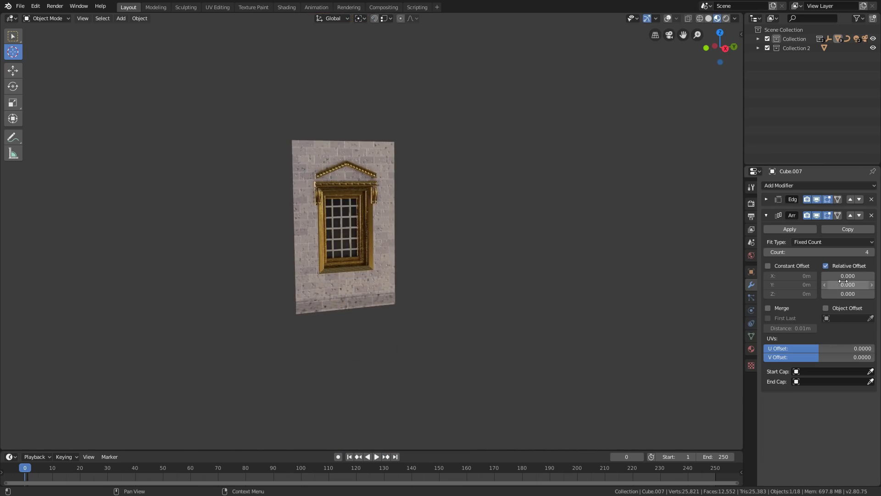
{"action": "left_click", "coordinate": [843, 284]}
{"action": "type", "text": "1"}
{"action": "key", "text": "Return"}
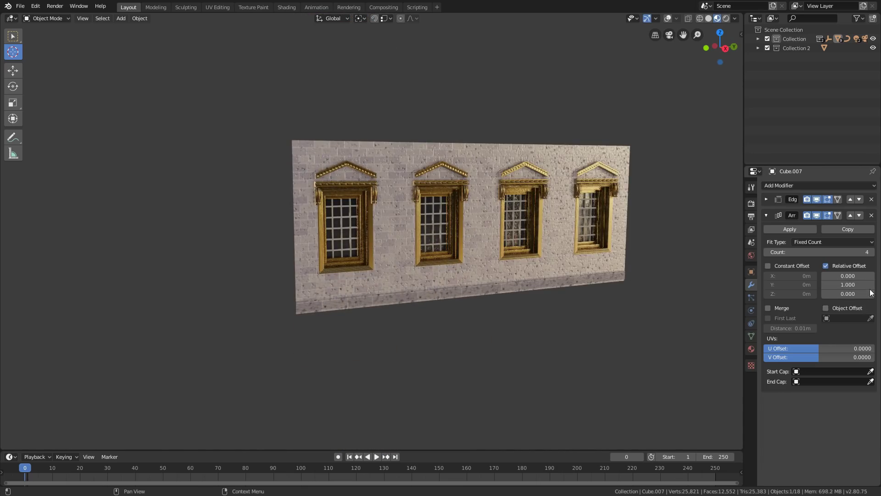
{"action": "mouse_move", "coordinate": [831, 285]}
{"action": "left_mouse_down"}
{"action": "mouse_move", "coordinate": [844, 285]}
{"action": "mouse_move", "coordinate": [827, 285]}
{"action": "left_mouse_up"}
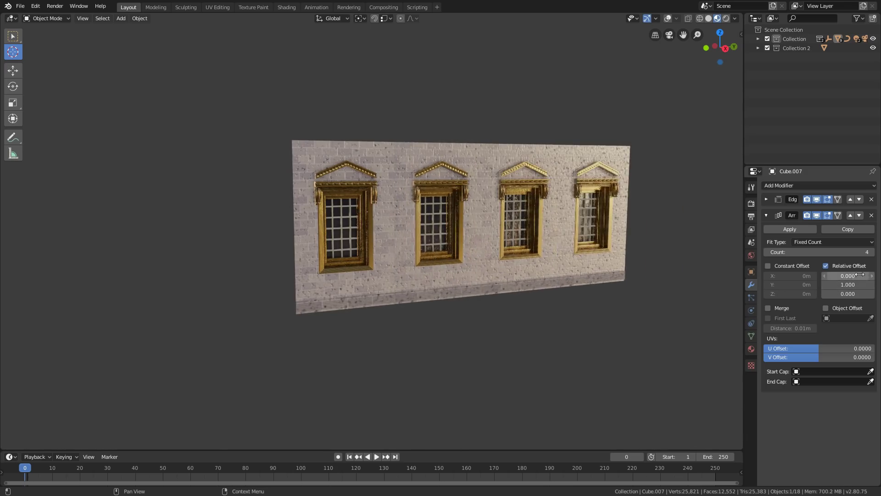
Increase the array's count to 7 window walls.
{"action": "left_click", "coordinate": [872, 253]}
{"action": "left_click", "coordinate": [873, 253]}
{"action": "left_click", "coordinate": [872, 252]}
Turn on the viewport overlays and snap the 3D cursor to the world origin.
{"action": "middle_click_drag", "start_coordinate": [598, 259], "coordinate": [525, 252], "text": "shift"}
{"action": "left_click", "coordinate": [667, 19]}
{"action": "key", "text": "shift+s"}
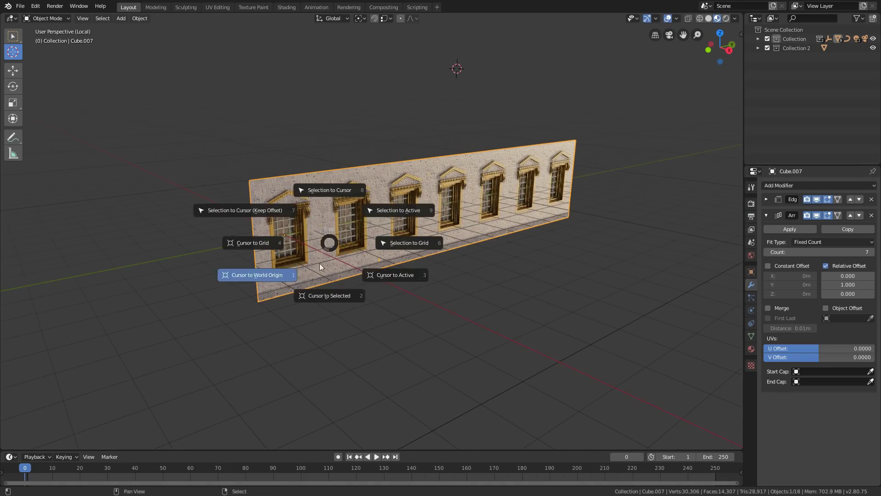
{"action": "left_click", "coordinate": [318, 304]}
Add a Bezier circle at the 3D cursor and scale it up until it reaches about the middle of the wall row.
{"action": "key", "text": "shift+a"}
{"action": "mouse_move", "coordinate": [352, 277]}
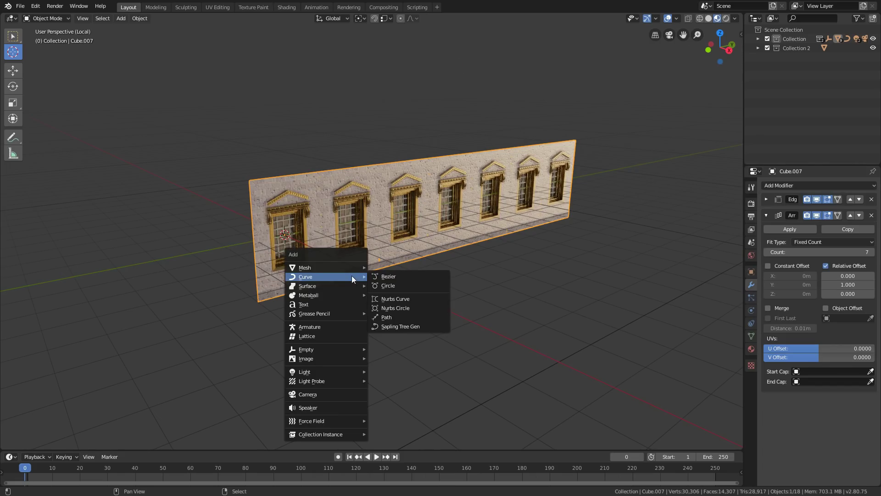
{"action": "left_click", "coordinate": [395, 287]}
{"action": "scroll", "coordinate": [332, 287], "scroll_direction": "down", "scroll_amount": 3}
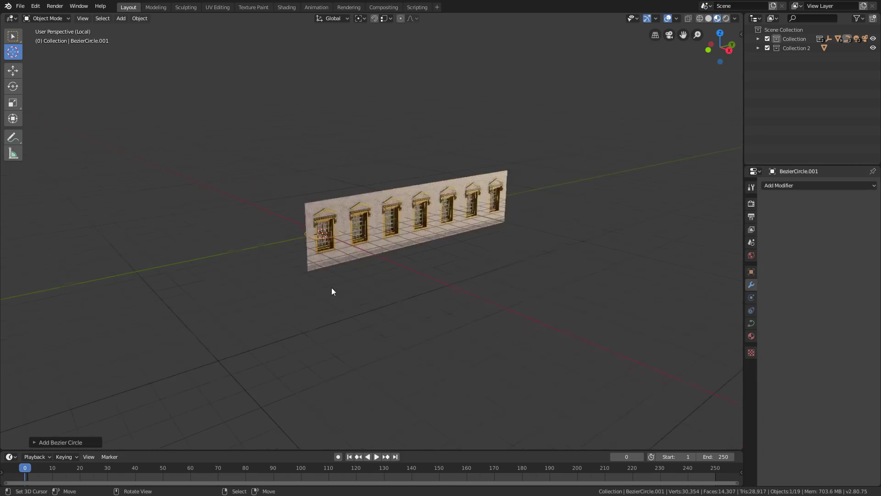
{"action": "middle_click_drag", "start_coordinate": [332, 287], "coordinate": [384, 291]}
{"action": "key", "text": "s"}
{"action": "left_click", "coordinate": [629, 291]}
{"action": "middle_click_drag", "start_coordinate": [630, 291], "coordinate": [510, 271]}
{"action": "scroll", "coordinate": [509, 271], "scroll_direction": "up", "scroll_amount": 2}
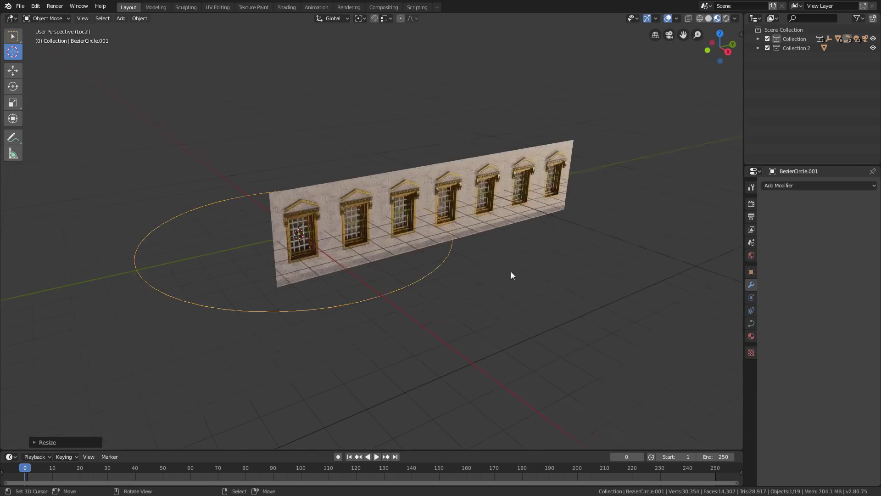
{"action": "key", "text": "shift+a"}
{"action": "mouse_move", "coordinate": [427, 263]}
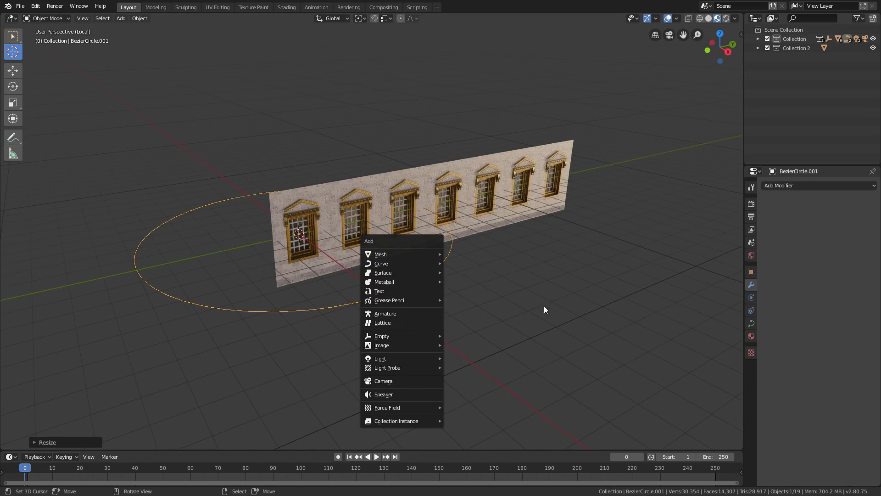
Add a Curve modifier below the array on the window wall, with the Bezier circle as its object.
{"action": "middle_click_drag", "start_coordinate": [420, 287], "coordinate": [392, 220]}
{"action": "scroll", "coordinate": [426, 269], "scroll_direction": "up", "scroll_amount": 2}
{"action": "left_click", "coordinate": [393, 217]}
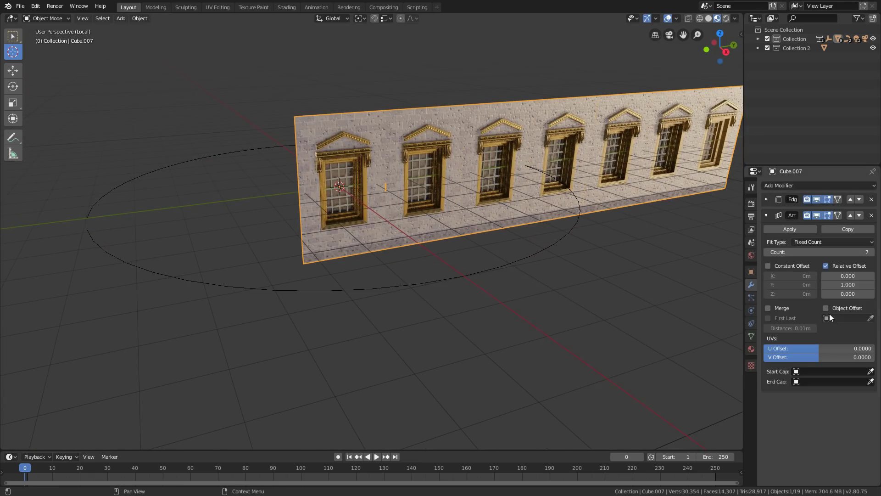
{"action": "left_click", "coordinate": [765, 213]}
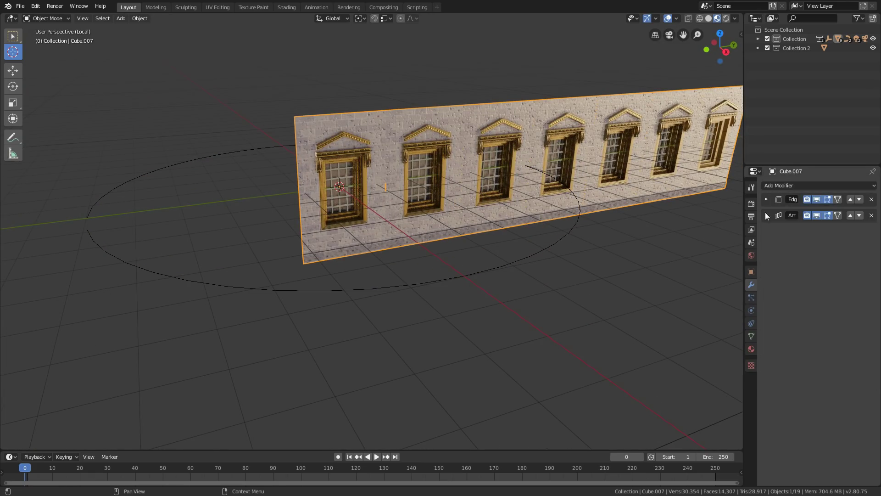
{"action": "left_click", "coordinate": [779, 185]}
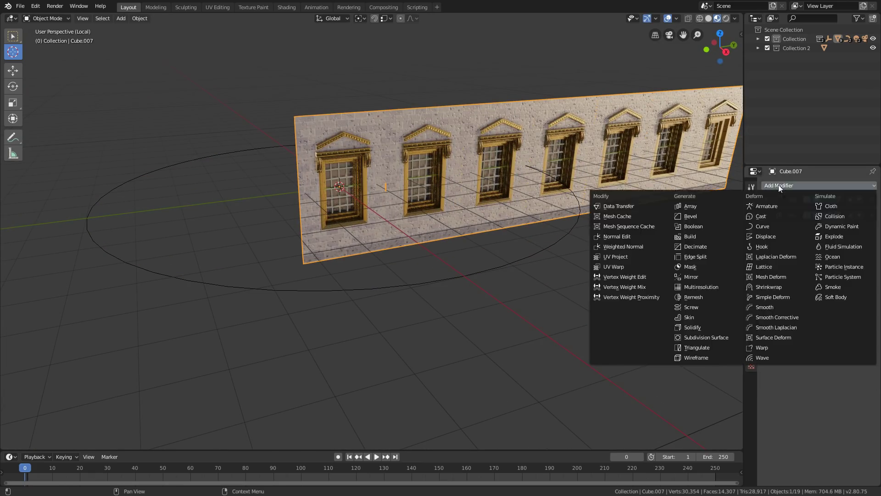
{"action": "left_click", "coordinate": [761, 227]}
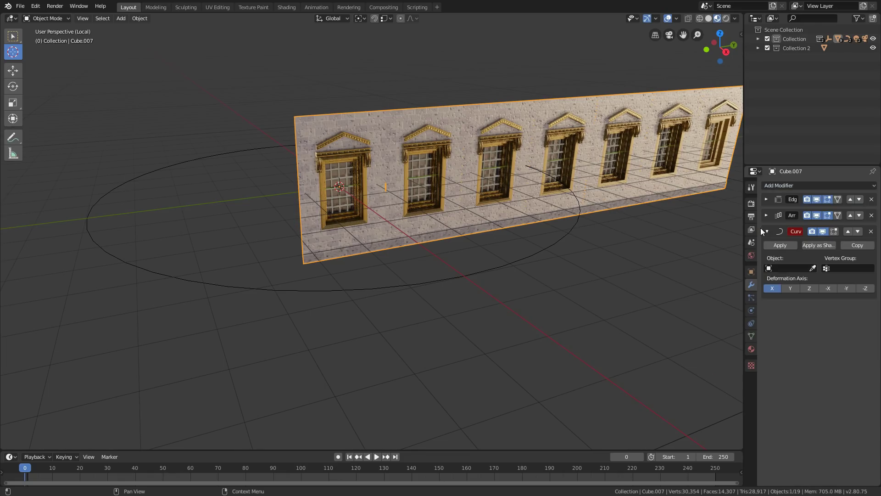
{"action": "left_click", "coordinate": [813, 269]}
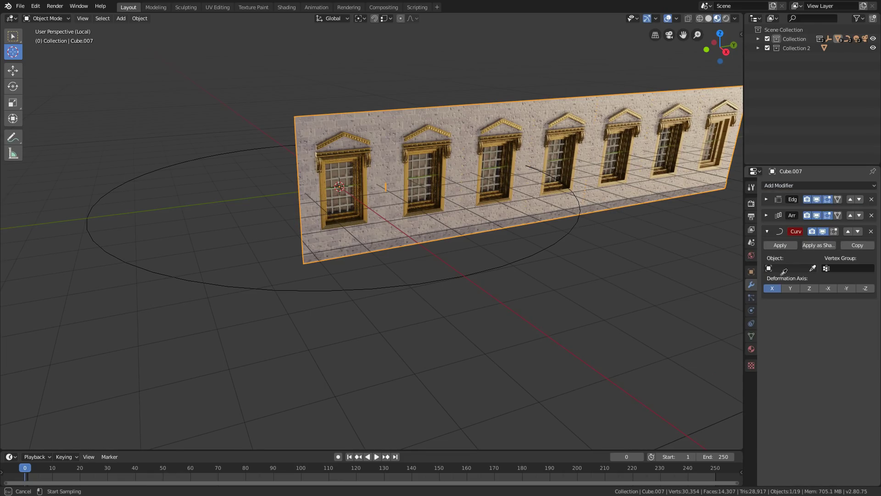
{"action": "left_click", "coordinate": [510, 269]}
Rotate the window wall 90° around the global Z axis so it bends along the circle.
{"action": "middle_click_drag", "start_coordinate": [275, 255], "coordinate": [412, 296]}
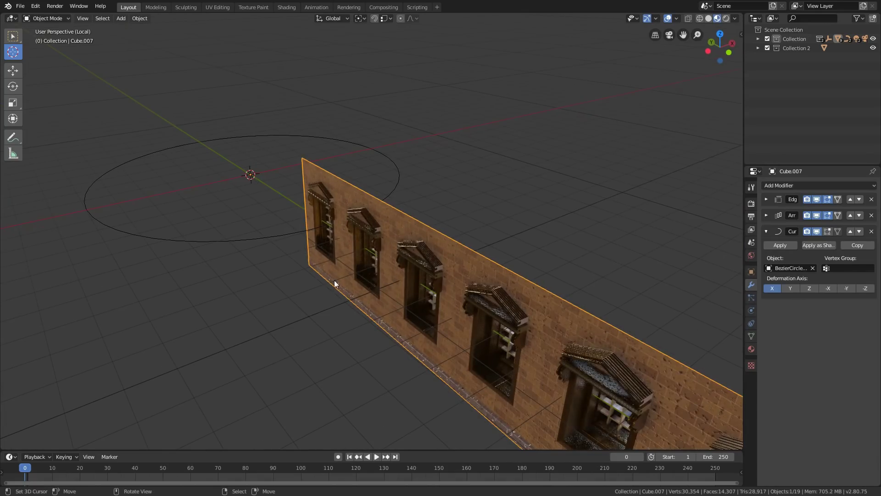
{"action": "key", "text": "r"}
{"action": "key", "text": "z"}
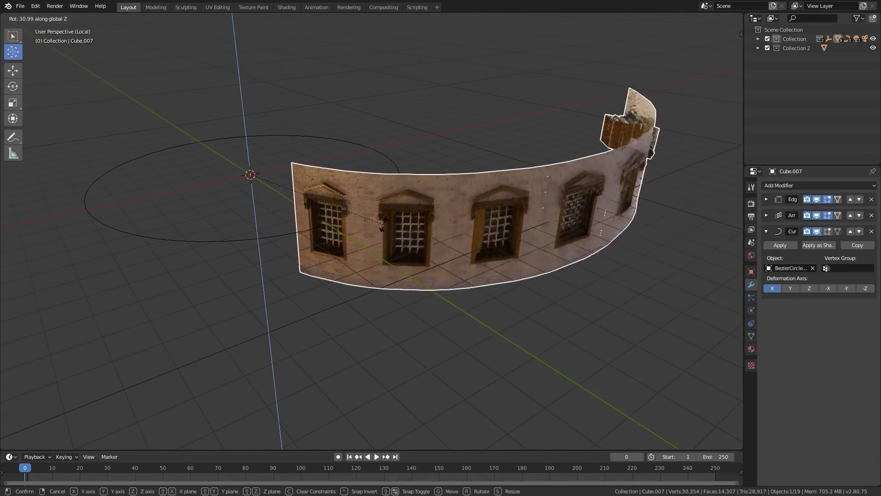
{"action": "type", "text": "90"}
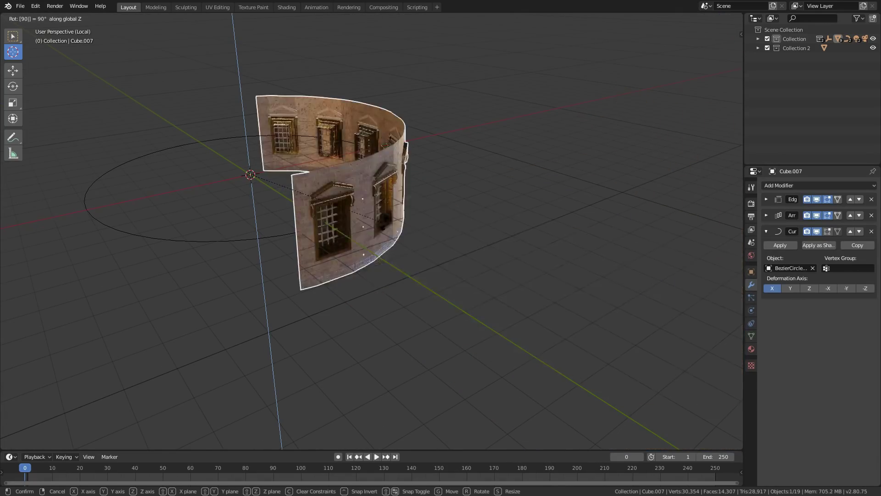
{"action": "key", "text": "Return"}
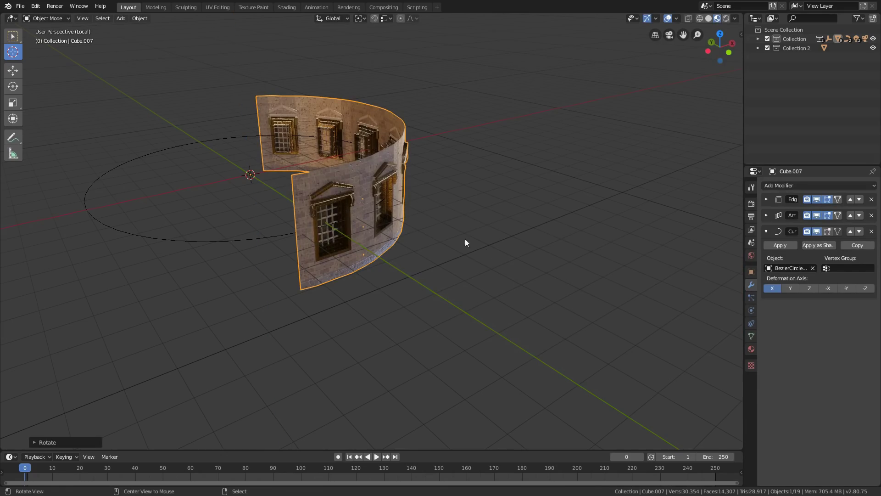
Try the Y, -X, -Y and -Z deformation axes on the Curve modifier and return it to X.
{"action": "middle_click_drag", "start_coordinate": [488, 252], "coordinate": [453, 303]}
{"action": "scroll", "coordinate": [485, 310], "scroll_direction": "up", "scroll_amount": 2}
{"action": "left_click", "coordinate": [790, 289]}
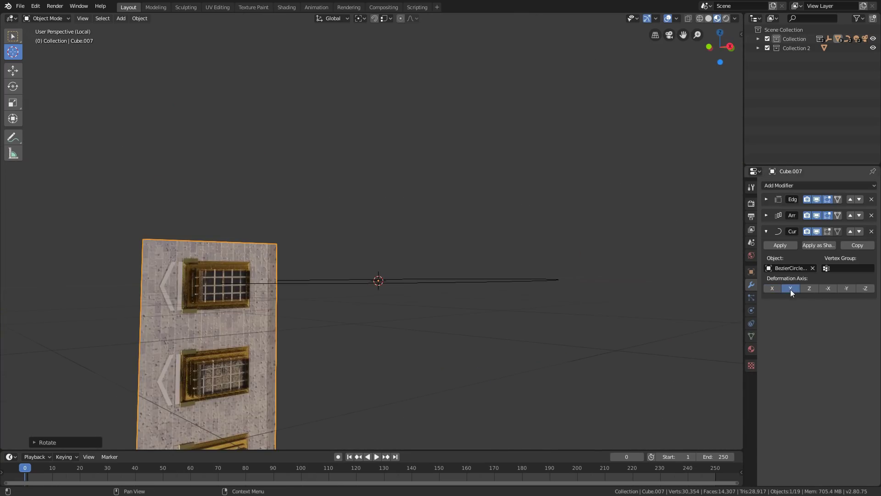
{"action": "left_click", "coordinate": [827, 288]}
{"action": "left_click", "coordinate": [845, 288]}
{"action": "left_click", "coordinate": [861, 288]}
{"action": "left_click", "coordinate": [772, 288]}
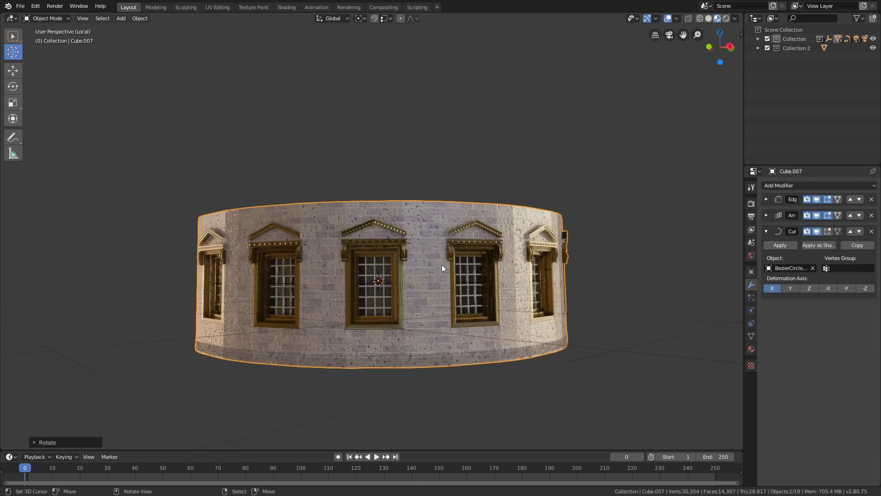
Raise the array's count to 15 so the curved wall nearly closes into a full ring.
{"action": "middle_click_drag", "start_coordinate": [461, 279], "coordinate": [592, 339]}
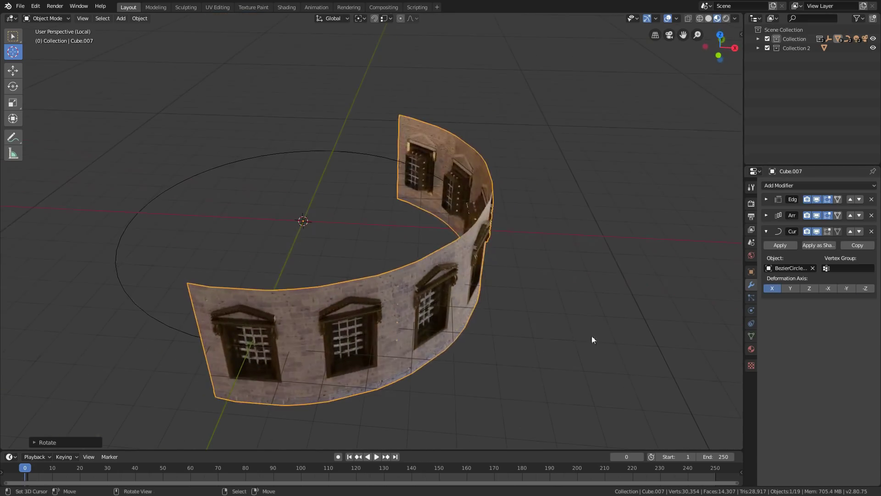
{"action": "left_click", "coordinate": [766, 214]}
{"action": "left_click", "coordinate": [871, 252]}
{"action": "left_click", "coordinate": [871, 252]}
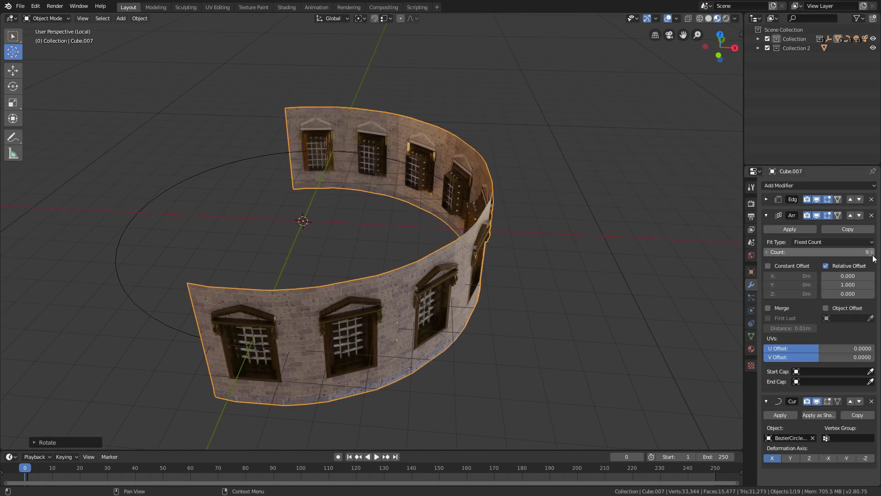
{"action": "left_click_drag", "start_coordinate": [868, 252], "coordinate": [876, 252]}
{"action": "middle_click_drag", "start_coordinate": [608, 279], "coordinate": [478, 274]}
{"action": "key", "text": "s"}
{"action": "key", "text": "x"}
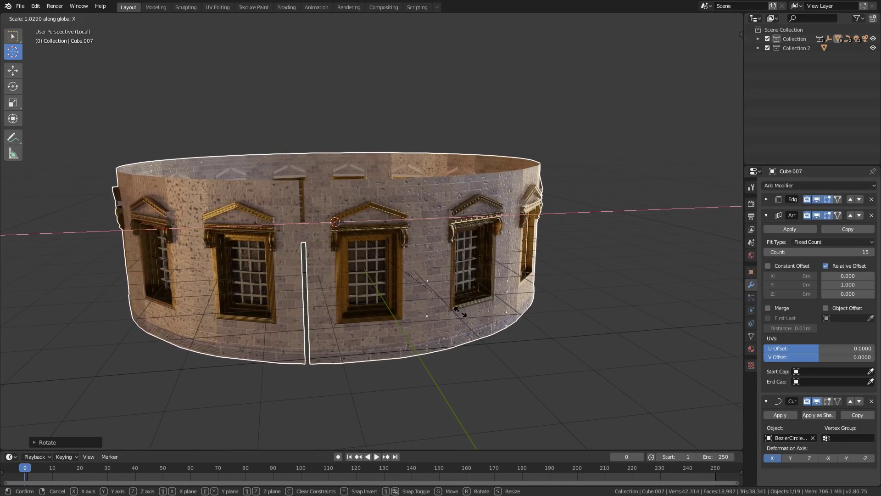
{"action": "key", "text": "Escape"}
Scale the Bezier circle down until the gap between the ends of the curved wall closes.
{"action": "left_click", "coordinate": [287, 272]}
{"action": "key", "text": "s"}
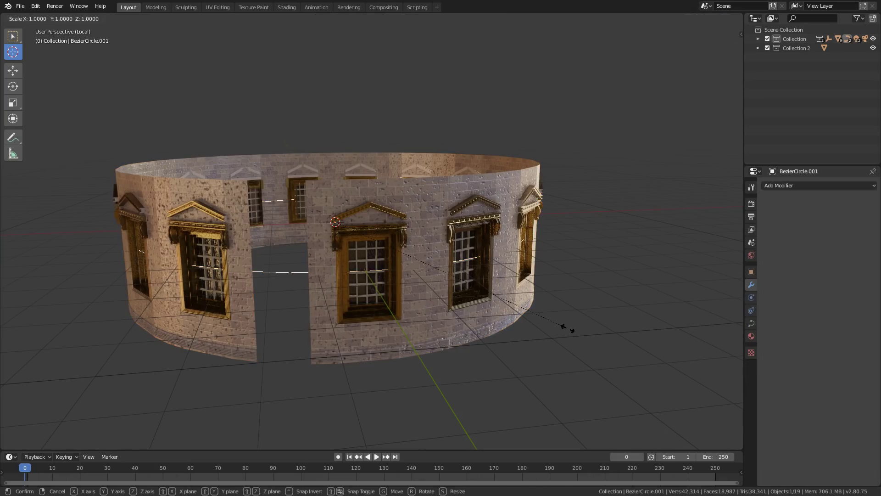
{"action": "left_click", "coordinate": [490, 316]}
{"action": "middle_click_drag", "start_coordinate": [490, 316], "coordinate": [528, 205]}
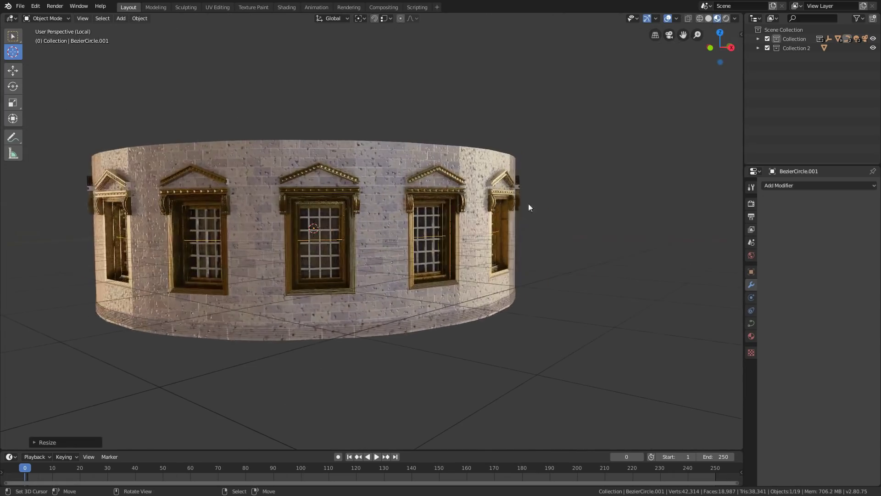
Hide the viewport overlays and inspect the curved wall ring from below, close to a window and from above.
{"action": "left_click", "coordinate": [667, 18]}
{"action": "scroll", "coordinate": [626, 266], "scroll_direction": "down", "scroll_amount": 3}
{"action": "middle_click_drag", "start_coordinate": [626, 266], "coordinate": [588, 254]}
{"action": "scroll", "coordinate": [571, 265], "scroll_direction": "up", "scroll_amount": 3}
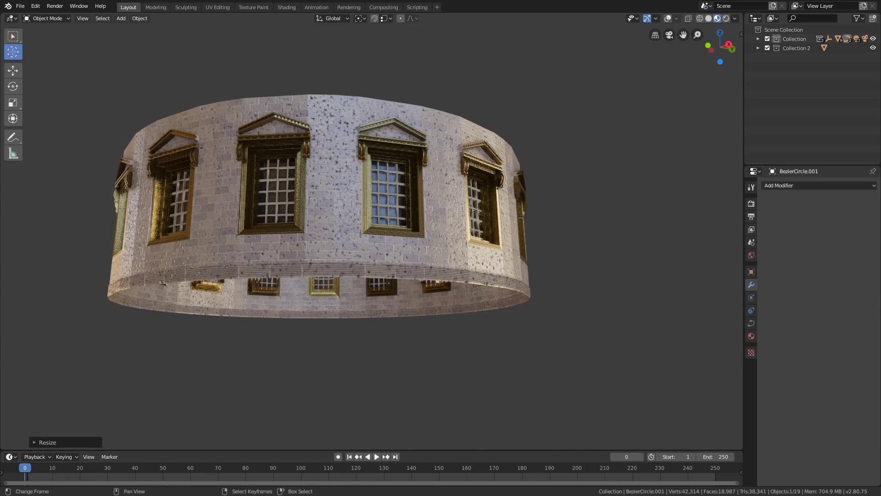
{"action": "key", "text": "ctrl+z"}
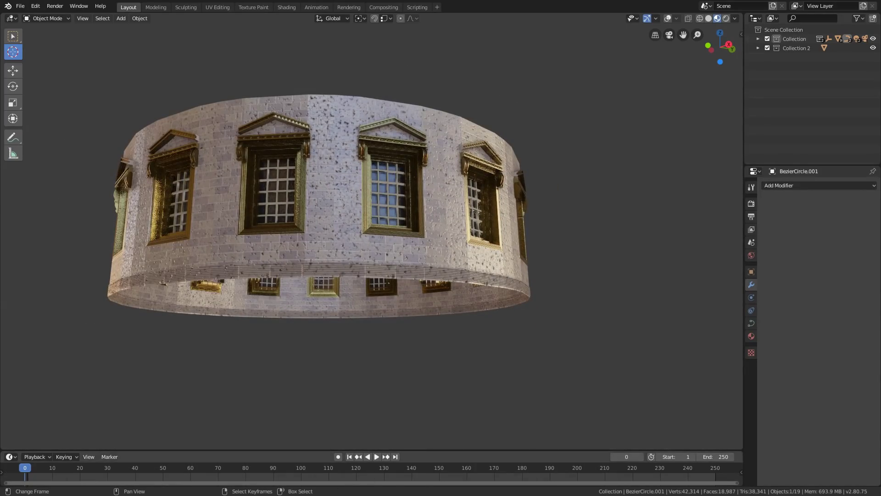
{"action": "key", "text": "shift+grave"}
{"action": "key", "text": "w"}
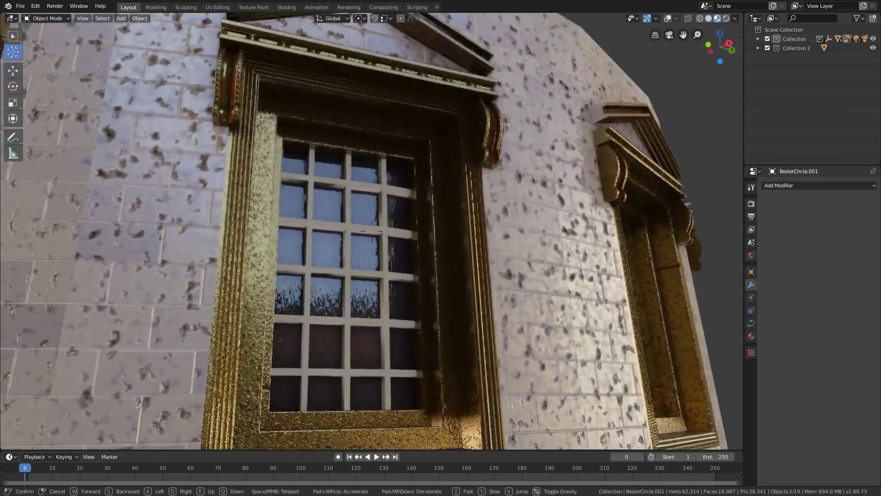
{"action": "left_click", "coordinate": [371, 200]}
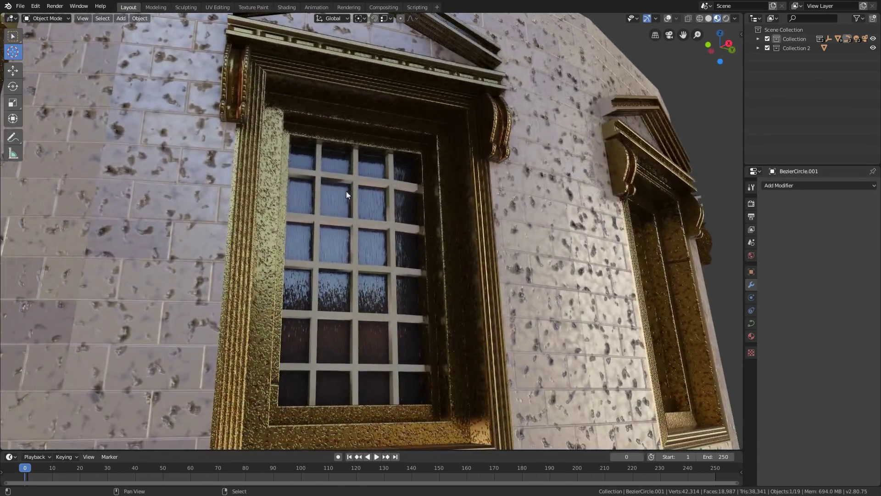
{"action": "key", "text": "shift+grave"}
{"action": "key", "text": "s"}
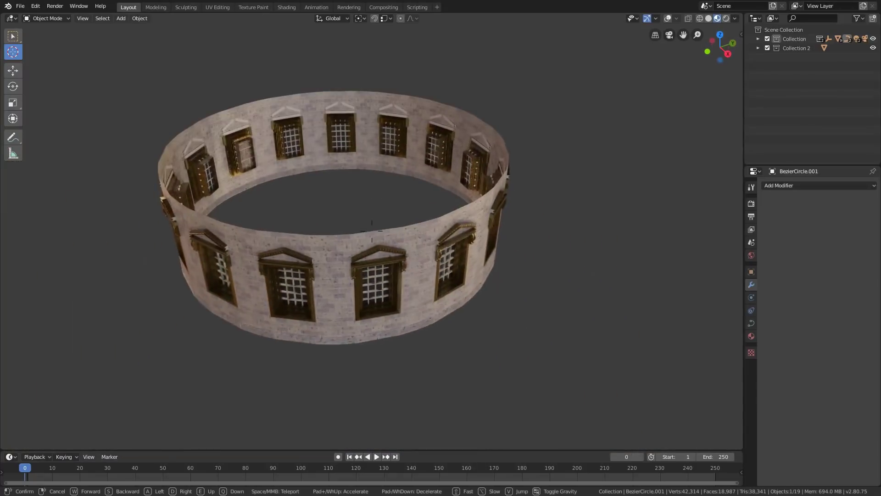
{"action": "left_click", "coordinate": [372, 231]}
{"action": "left_click", "coordinate": [667, 18]}
Disable the Curve modifier on the window wall for render, viewport and edit mode.
{"action": "left_click", "coordinate": [432, 269]}
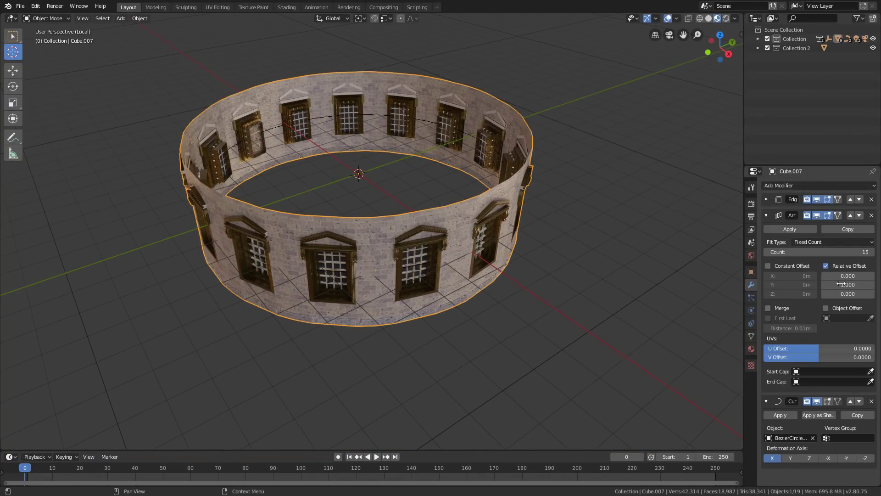
{"action": "left_click", "coordinate": [816, 402]}
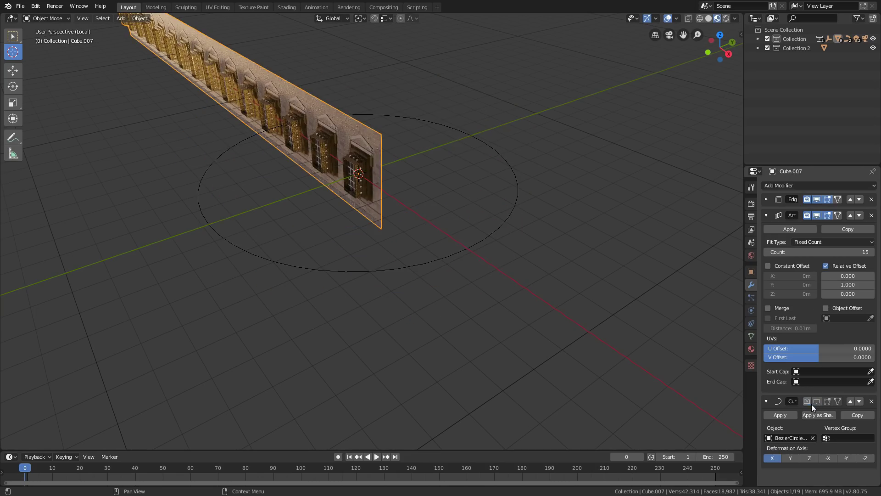
{"action": "key", "text": "shift+grave"}
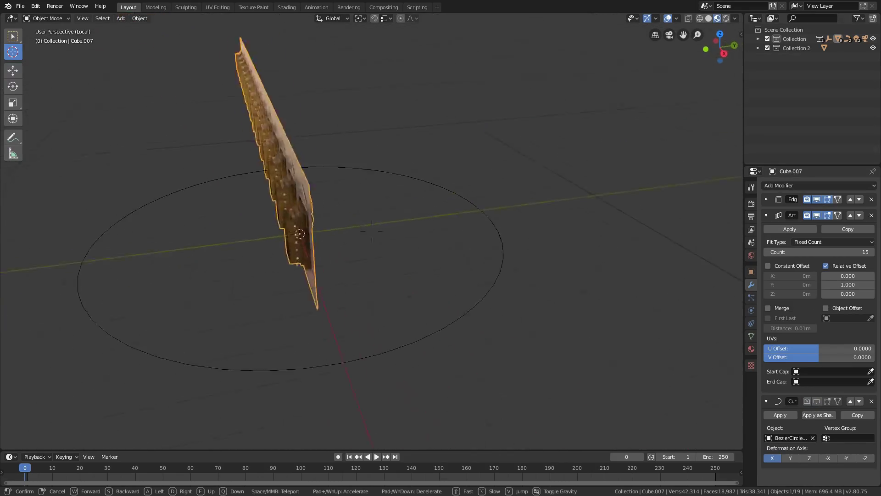
{"action": "key", "text": "w"}
{"action": "key", "text": "d"}
{"action": "key", "text": "a"}
{"action": "key", "text": "s"}
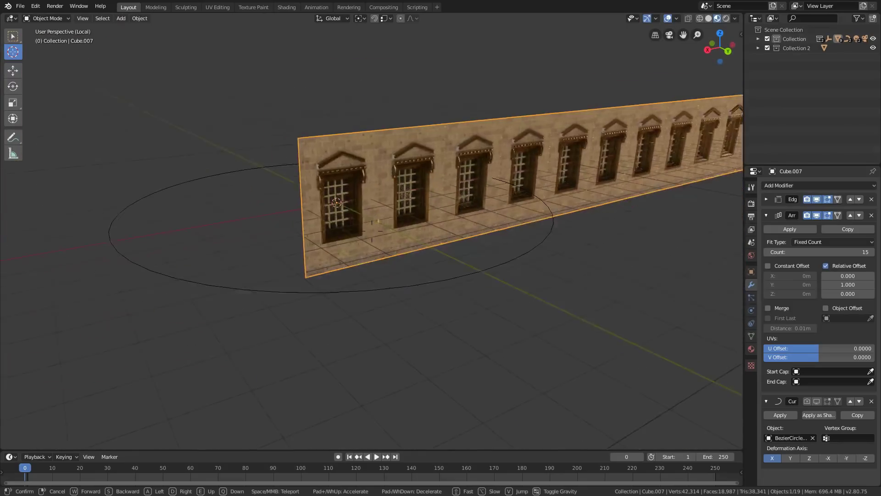
{"action": "left_click", "coordinate": [380, 235]}
Add an empty at the world origin and snap the 3D cursor to it.
{"action": "key", "text": "shift+a"}
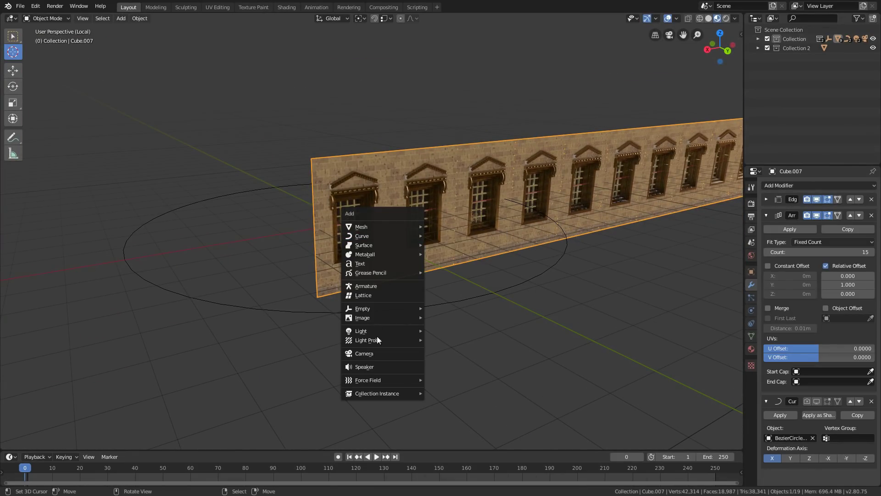
{"action": "mouse_move", "coordinate": [384, 310]}
{"action": "left_click", "coordinate": [445, 307]}
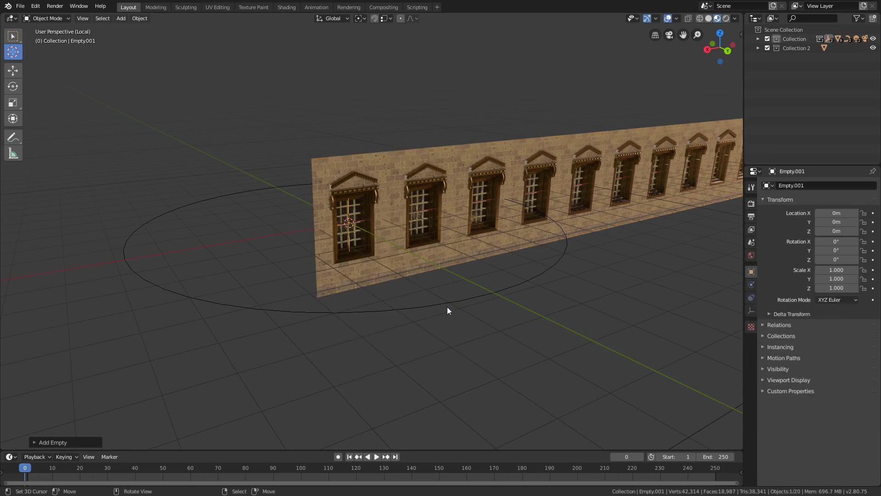
{"action": "key", "text": "shift+grave"}
{"action": "key", "text": "w"}
{"action": "key", "text": "s"}
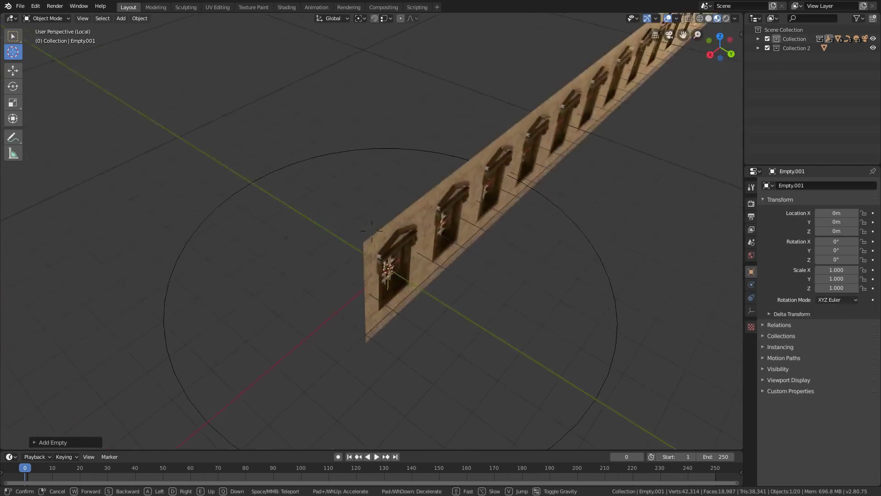
{"action": "left_click", "coordinate": [371, 232]}
{"action": "right_click", "coordinate": [385, 222]}
{"action": "left_click", "coordinate": [347, 230]}
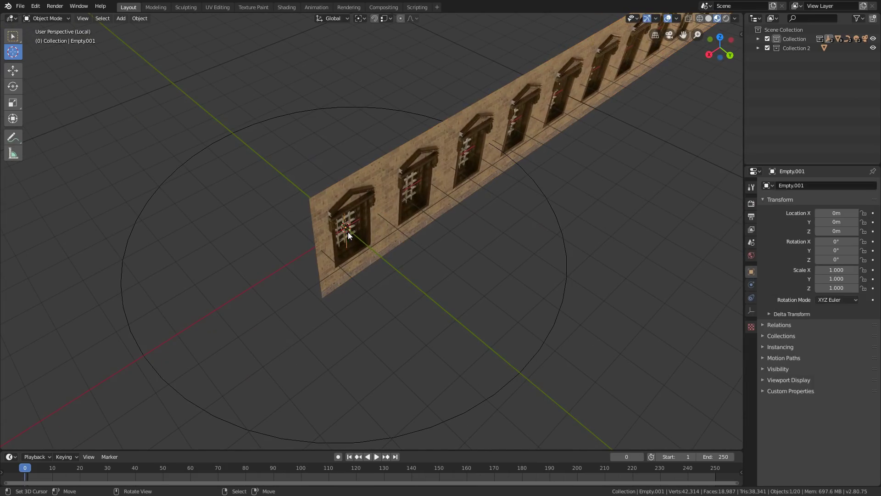
{"action": "key", "text": "shift+s"}
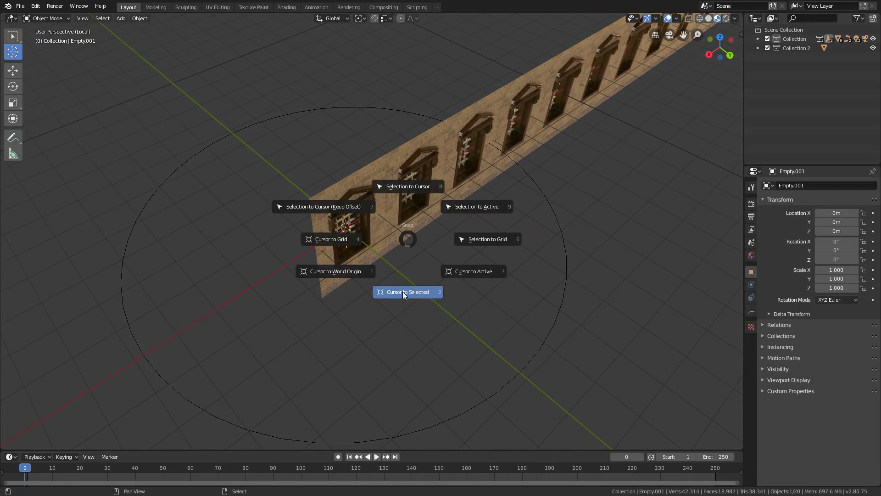
{"action": "left_click", "coordinate": [403, 291]}
Set the window wall's origin to the 3D cursor.
{"action": "left_click", "coordinate": [348, 200]}
{"action": "left_click", "coordinate": [139, 18]}
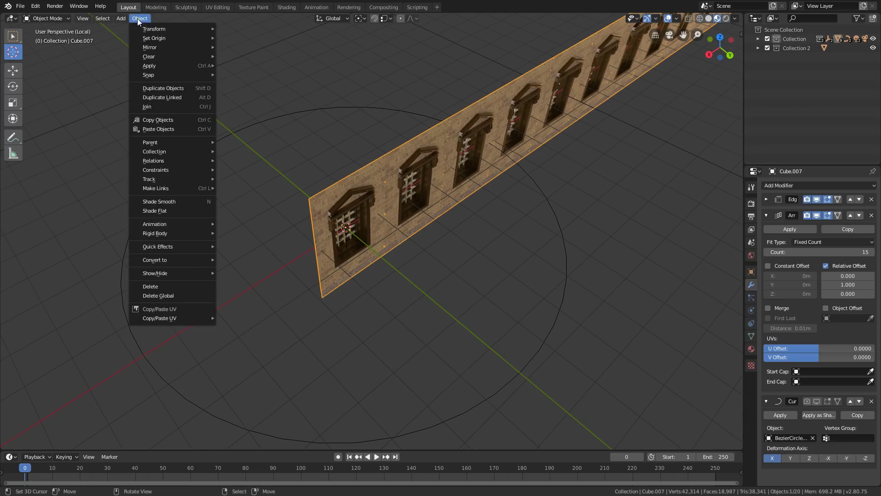
{"action": "mouse_move", "coordinate": [151, 38]}
{"action": "left_click", "coordinate": [287, 58]}
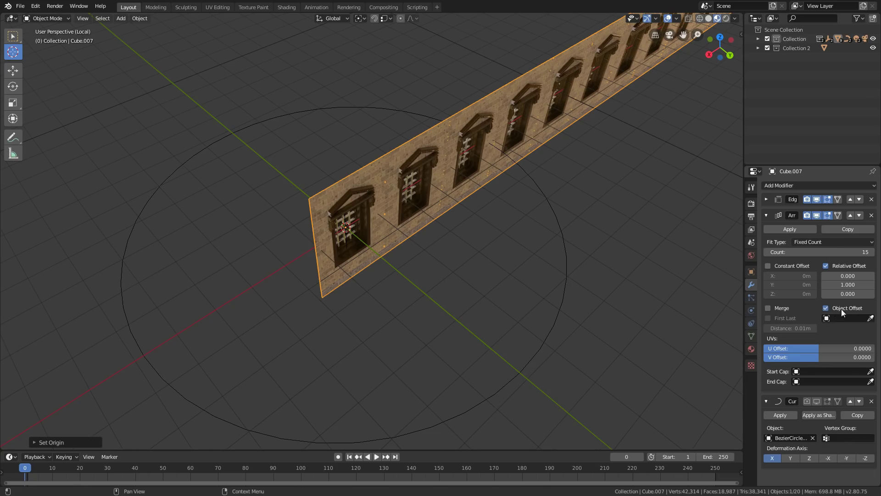
Use the new empty as the array's Object Offset and set the relative Y offset to 0.
{"action": "left_click", "coordinate": [871, 318]}
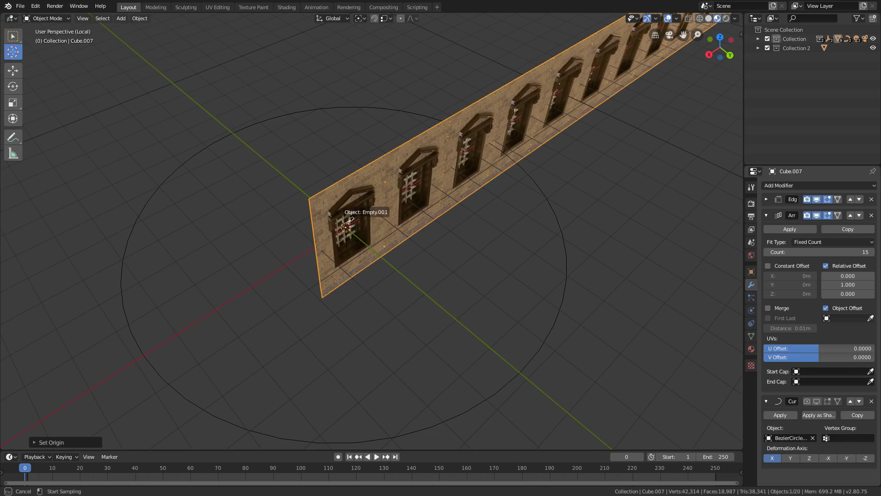
{"action": "left_click", "coordinate": [350, 222]}
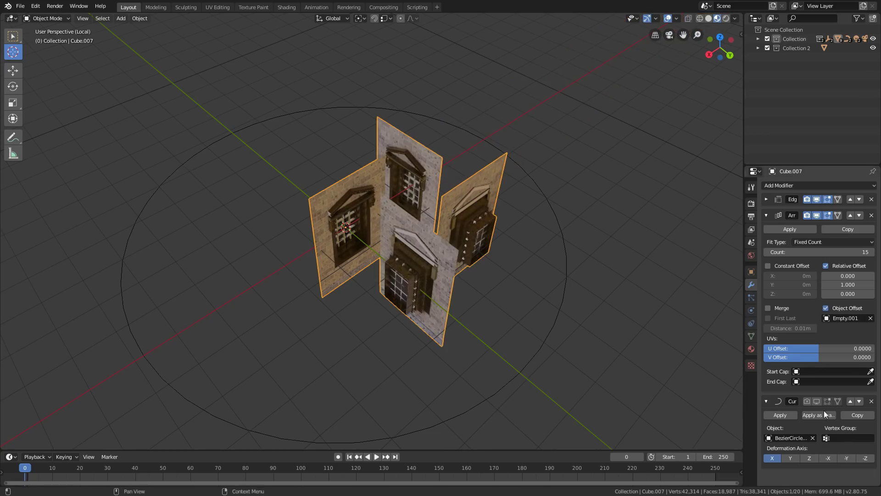
{"action": "left_click", "coordinate": [840, 285]}
{"action": "key", "text": "Return"}
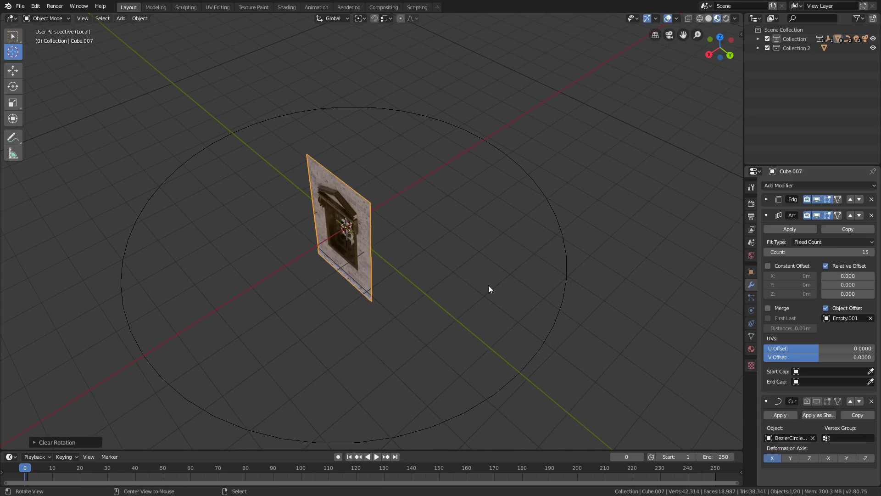
Clear the window wall's rotation, location and scale, and move its whole mesh about 4 m along global X in Edit Mode.
{"action": "scroll", "coordinate": [489, 282], "scroll_direction": "up", "scroll_amount": 1}
{"action": "middle_click_drag", "start_coordinate": [531, 274], "coordinate": [585, 259]}
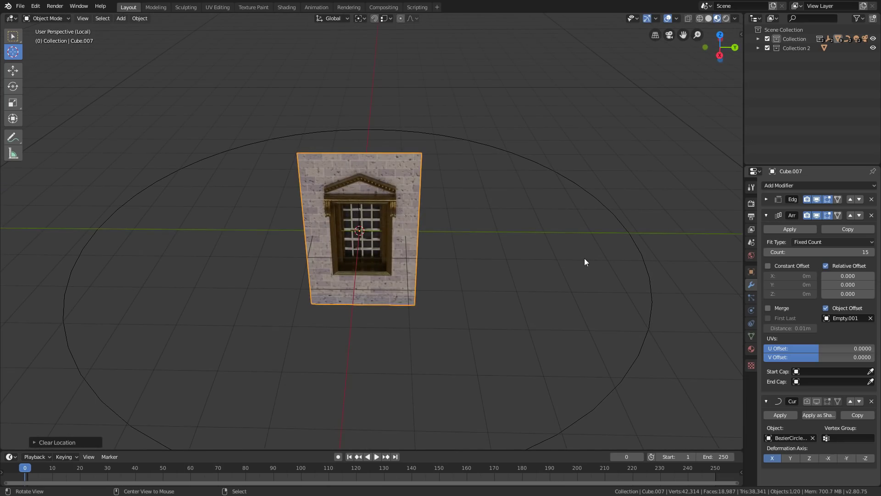
{"action": "key", "text": "alt+s"}
{"action": "middle_click_drag", "start_coordinate": [473, 260], "coordinate": [496, 264]}
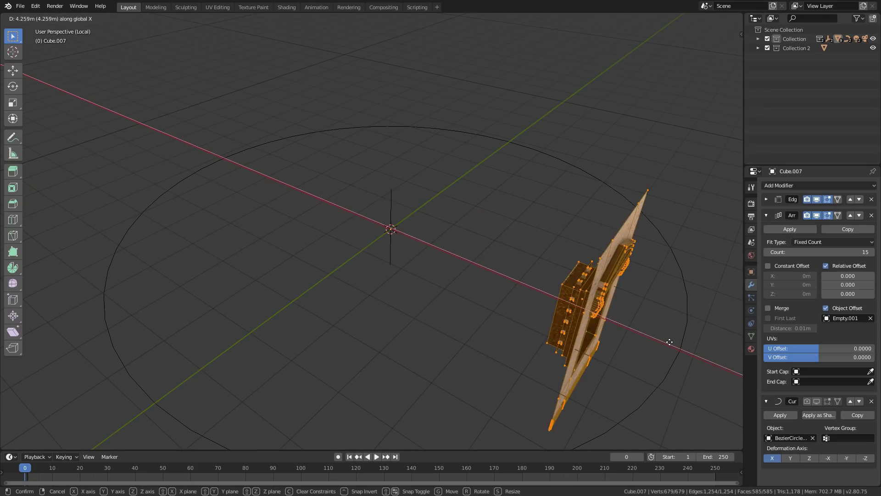
{"action": "middle_click_drag", "start_coordinate": [501, 298], "coordinate": [439, 274]}
Rotate the empty about 23.6° around the global Z axis so the array copies form a ring.
{"action": "left_click", "coordinate": [306, 161]}
{"action": "key", "text": "r"}
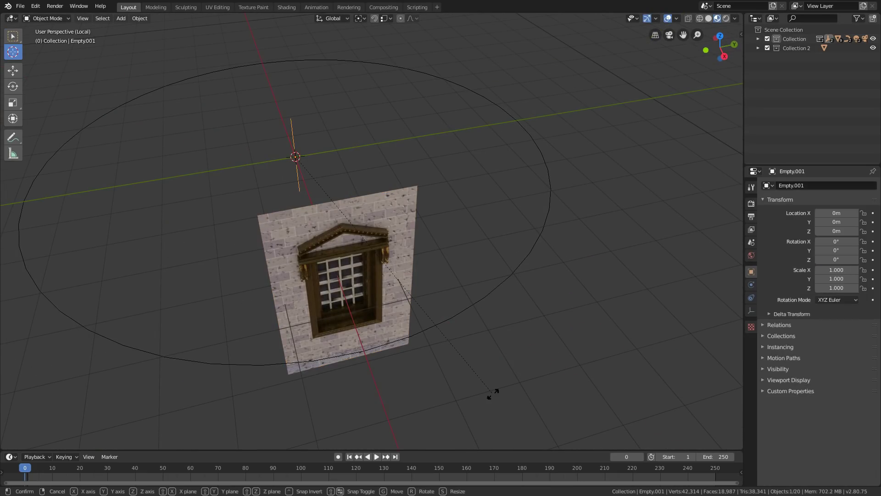
{"action": "key", "text": "z"}
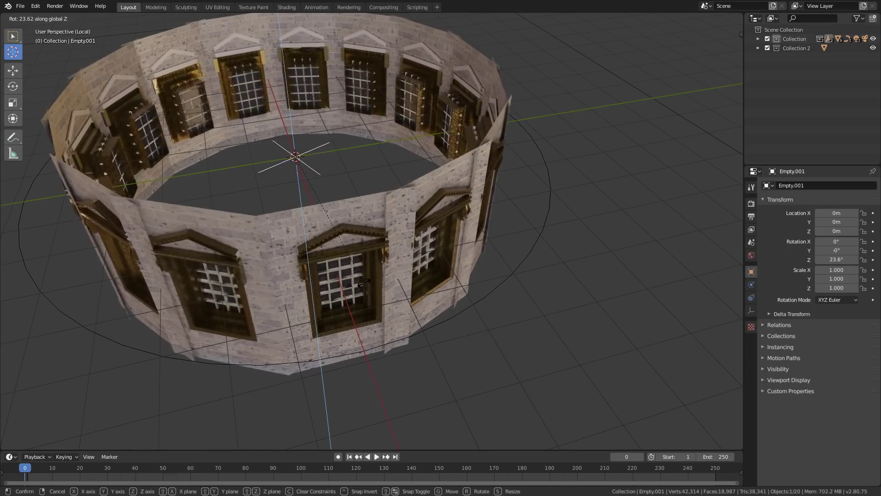
{"action": "left_click", "coordinate": [340, 252]}
Move the wall mesh farther from the origin in Edit Mode and rotate the empty to about 24° around Z to close the ring.
{"action": "key", "text": "Tab"}
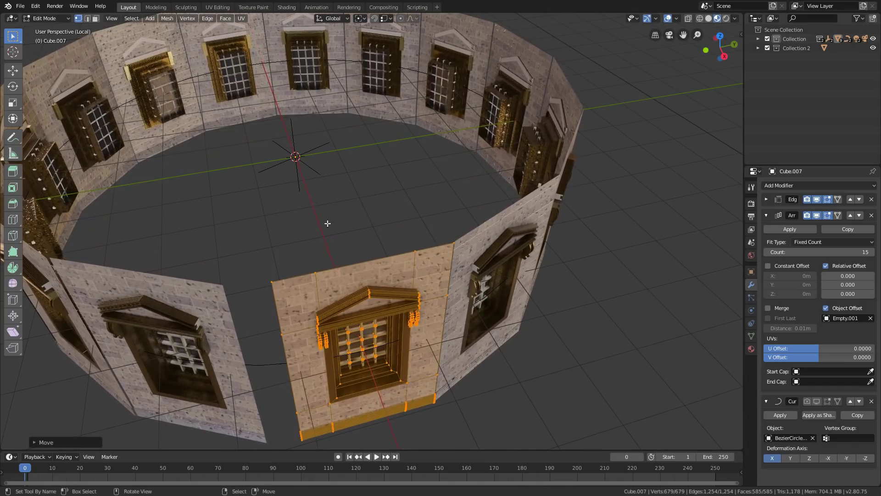
{"action": "key", "text": "Tab"}
{"action": "right_click", "coordinate": [318, 173]}
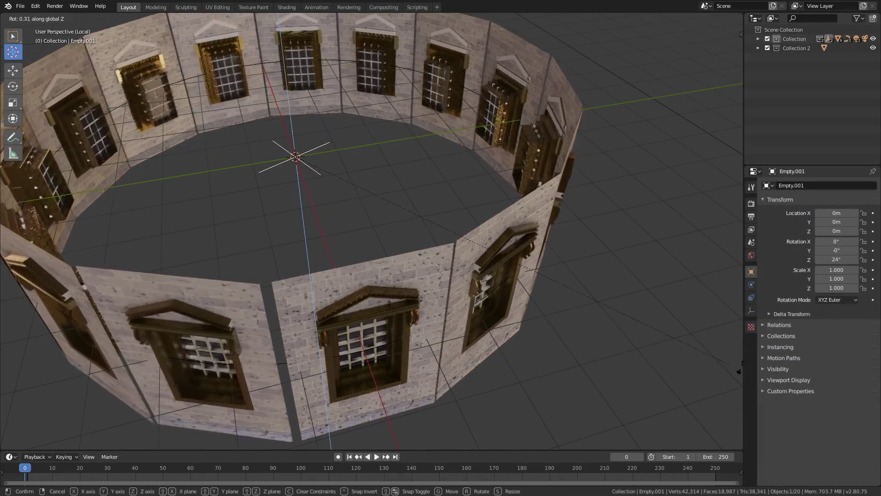
Enable Merge and First Last on the wall's Array modifier and set the merge distance to 0.122 m.
{"action": "right_click", "coordinate": [414, 332]}
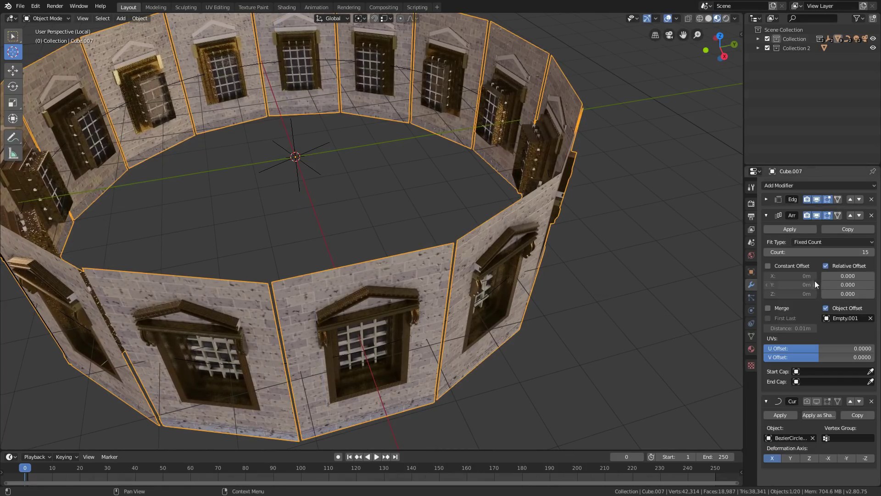
{"action": "left_click", "coordinate": [778, 318]}
{"action": "left_click_drag", "start_coordinate": [788, 328], "coordinate": [798, 328]}
Examine the merged ring from several angles, including a close look at a window and the surrounding brickwork.
{"action": "scroll", "coordinate": [523, 340], "scroll_direction": "down", "scroll_amount": 5}
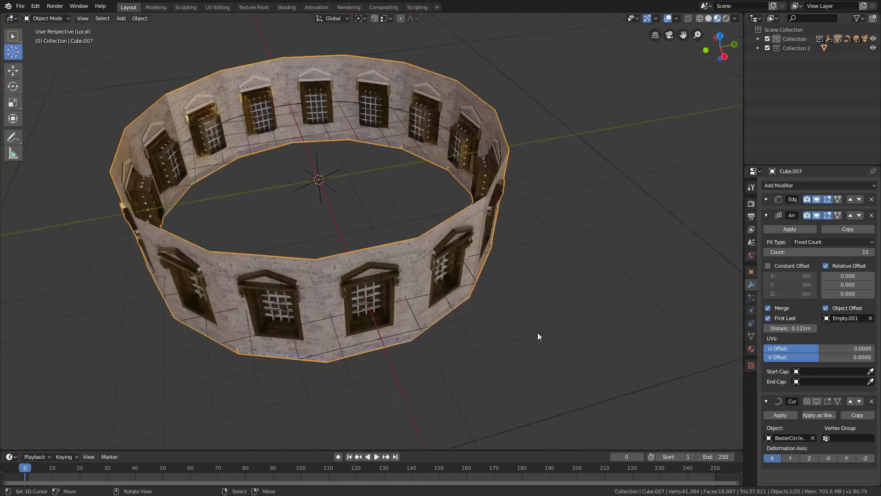
{"action": "middle_click_drag", "start_coordinate": [523, 340], "coordinate": [420, 332]}
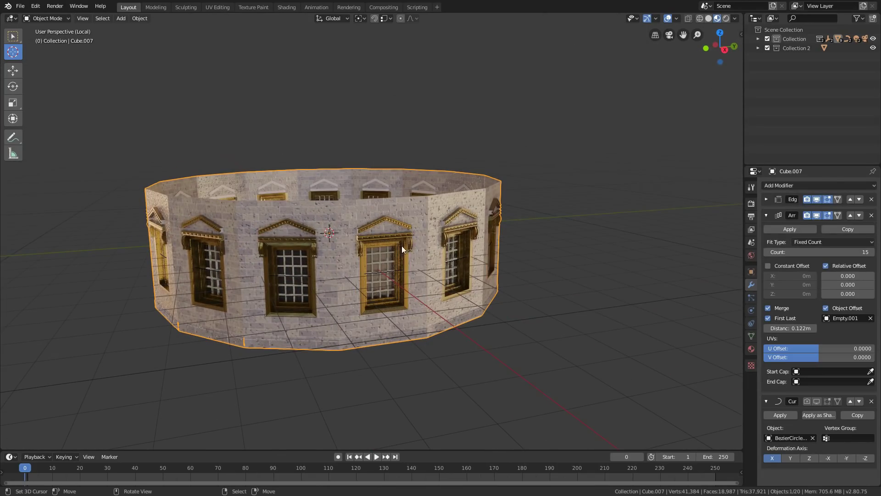
{"action": "scroll", "coordinate": [402, 246], "scroll_direction": "up", "scroll_amount": 10}
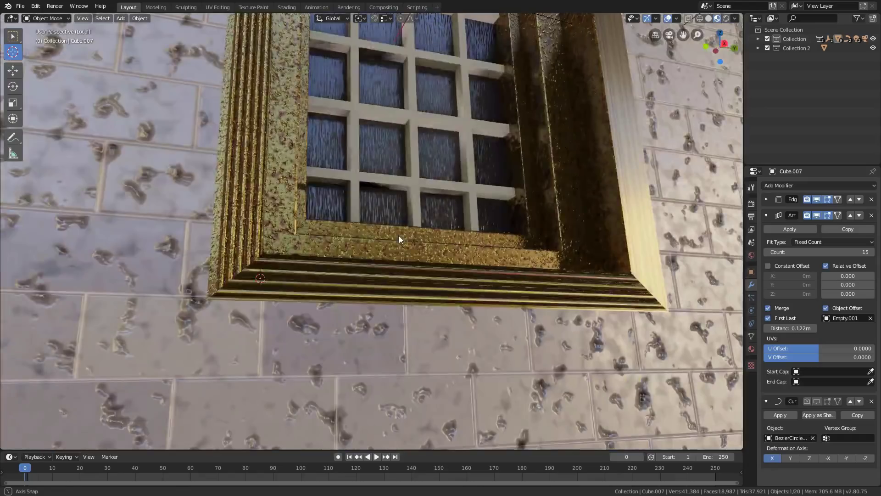
{"action": "scroll", "coordinate": [398, 236], "scroll_direction": "down", "scroll_amount": 10}
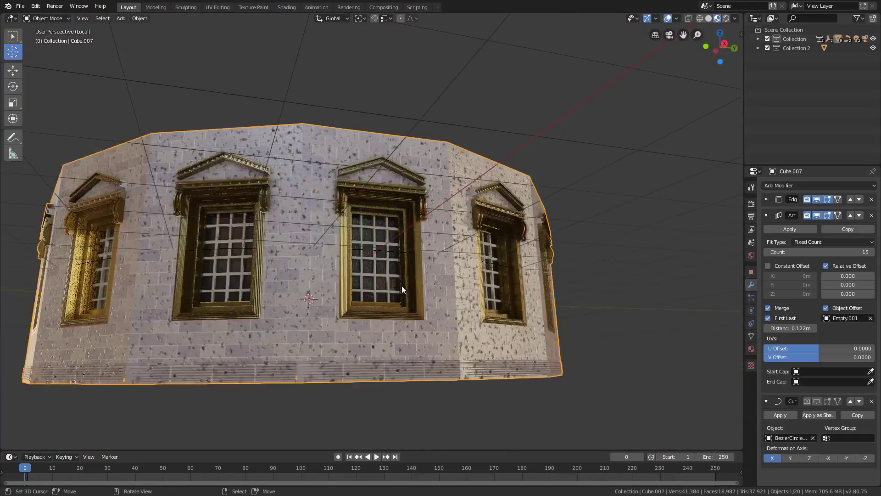
{"action": "left_click_drag", "start_coordinate": [401, 286], "coordinate": [385, 358], "text": "alt"}
{"action": "scroll", "coordinate": [416, 312], "scroll_direction": "down", "scroll_amount": 3}
{"action": "middle_click_drag", "start_coordinate": [385, 361], "coordinate": [386, 278]}
Try moving the wall ring together with its empty and rotating both around the global Z axis.
{"action": "left_click", "coordinate": [334, 184]}
{"action": "left_click", "coordinate": [431, 312], "text": "shift"}
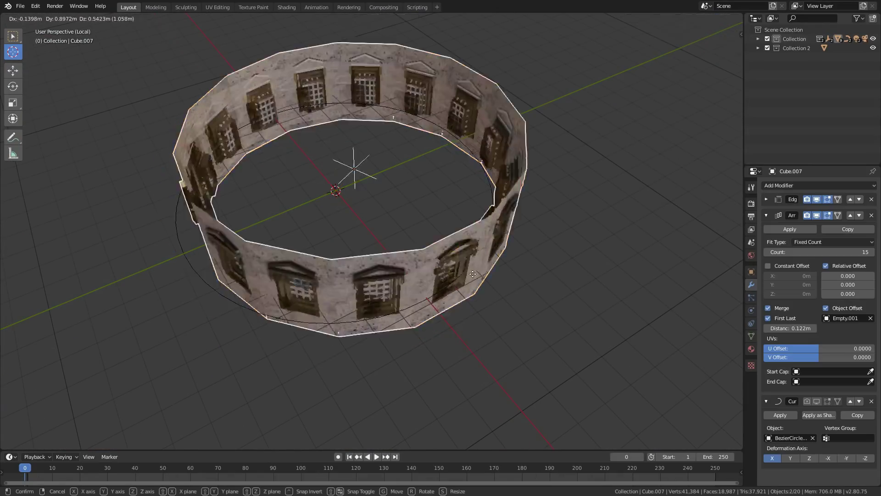
{"action": "key", "text": "r"}
{"action": "key", "text": "z"}
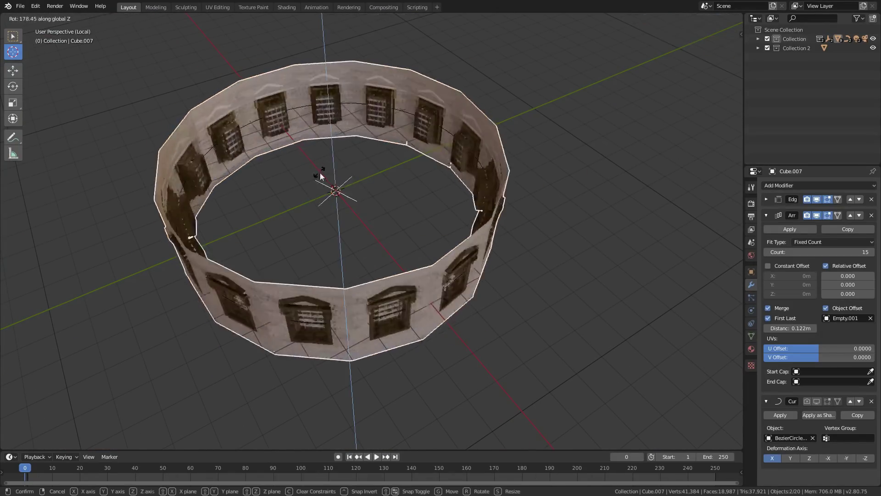
{"action": "right_click", "coordinate": [335, 186]}
Try moving the window wall on its own, without its offset empty.
{"action": "middle_click_drag", "start_coordinate": [459, 278], "coordinate": [425, 263]}
{"action": "left_click", "coordinate": [414, 286]}
{"action": "key", "text": "g"}
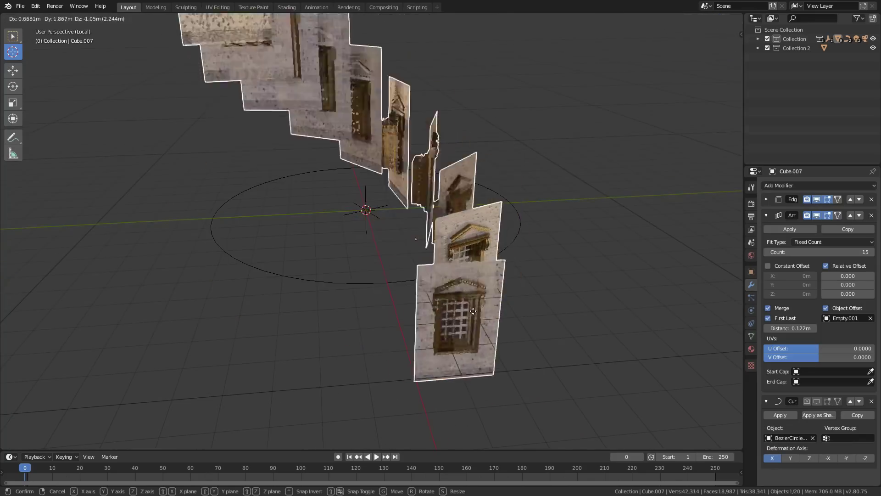
{"action": "right_click", "coordinate": [402, 300]}
{"action": "middle_click_drag", "start_coordinate": [369, 222], "coordinate": [382, 233]}
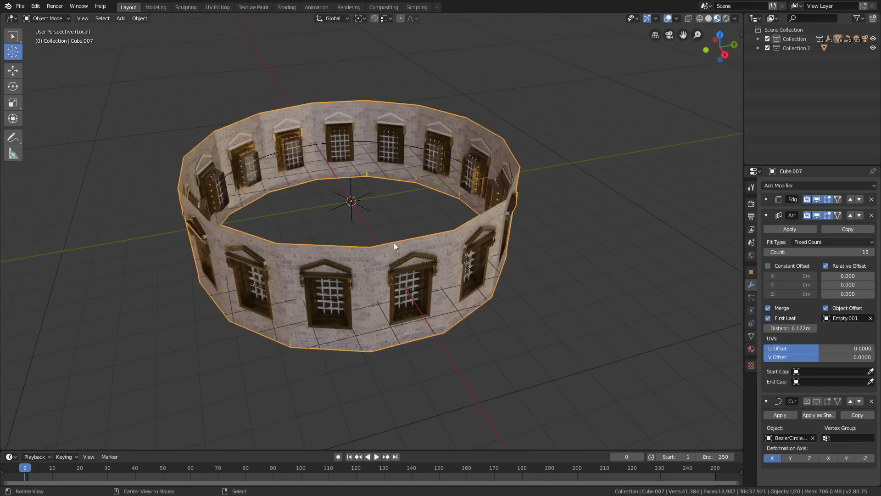
{"action": "right_click", "coordinate": [350, 203]}
{"action": "left_click", "coordinate": [457, 304]}
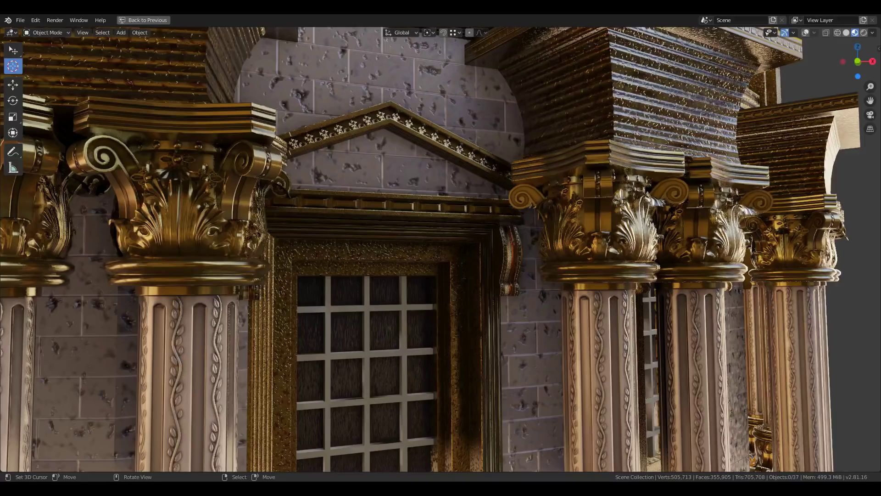
Inspect the domed building in walk navigation, from the windows and column bases up to the dome's lantern, and back out to the whole structure.
{"action": "key", "text": "shift+grave"}
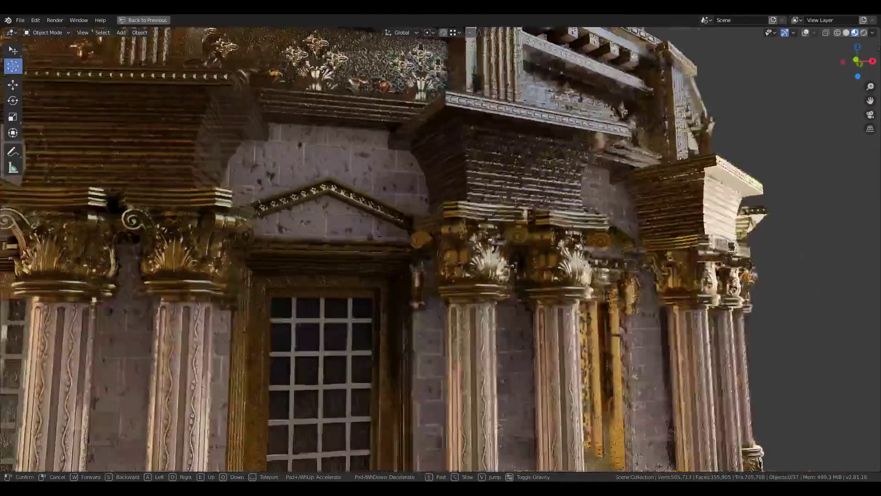
{"action": "key", "text": "s"}
{"action": "key", "text": "w"}
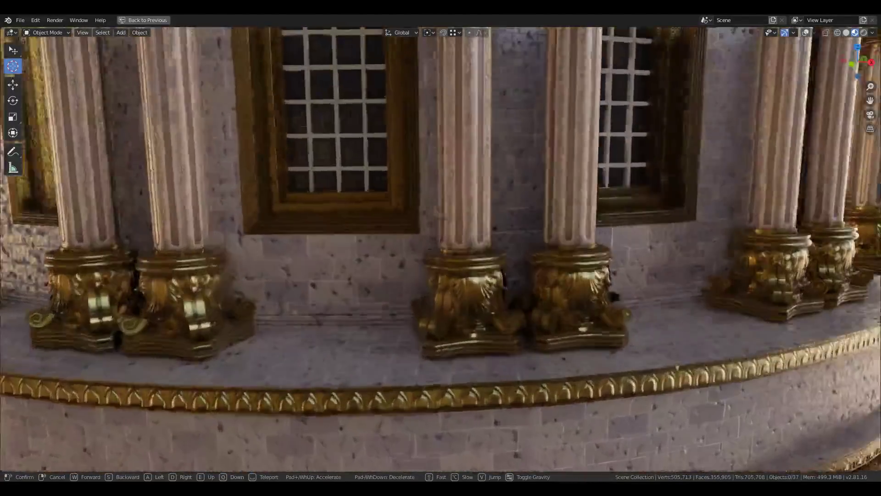
{"action": "key", "text": "e"}
{"action": "key", "text": "s"}
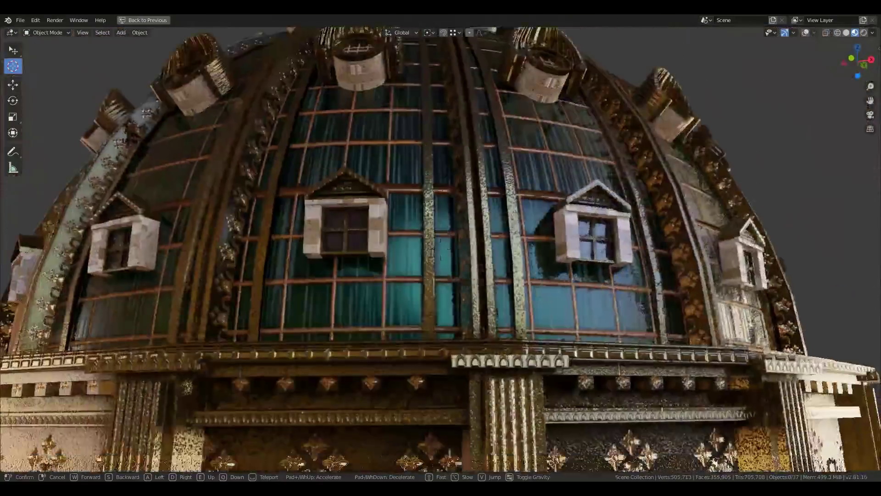
{"action": "key", "text": "q"}
{"action": "key", "text": "e"}
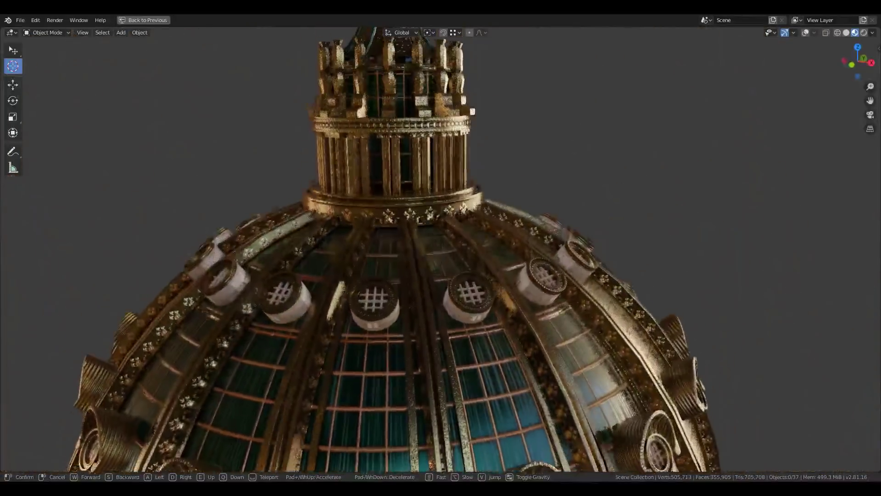
{"action": "key", "text": "s"}
{"action": "key", "text": "q"}
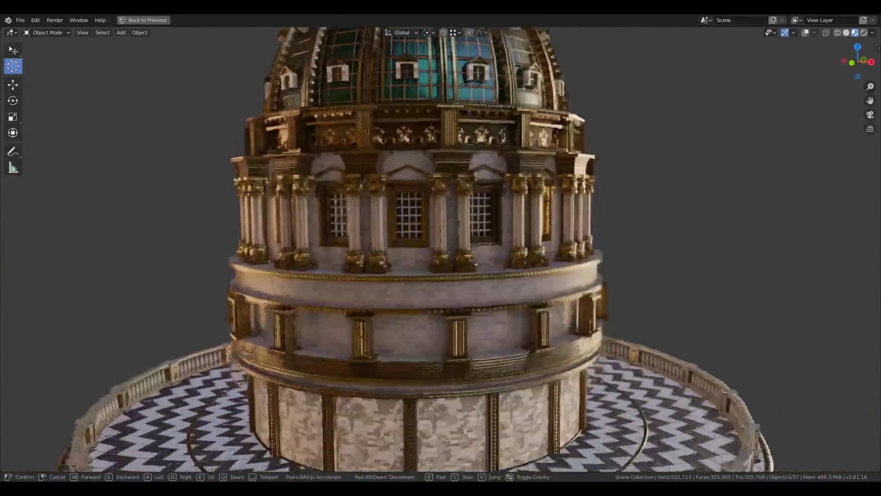
{"action": "key", "text": "s"}
{"action": "key", "text": "a"}
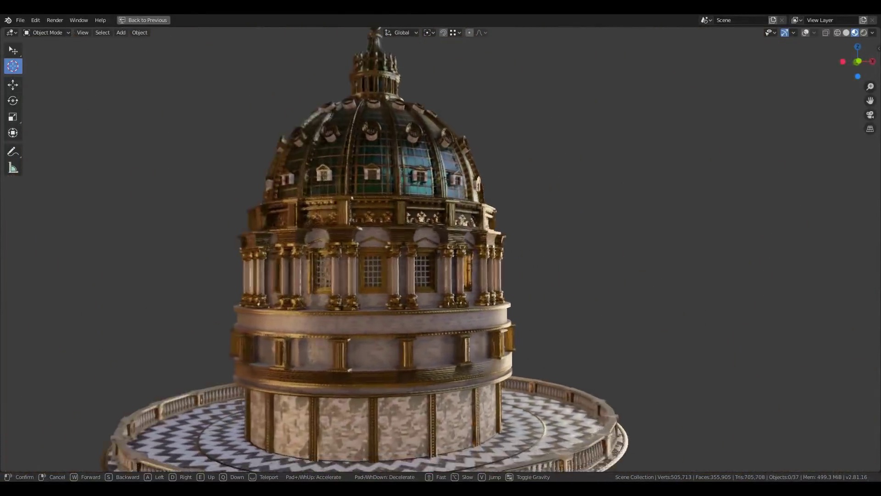